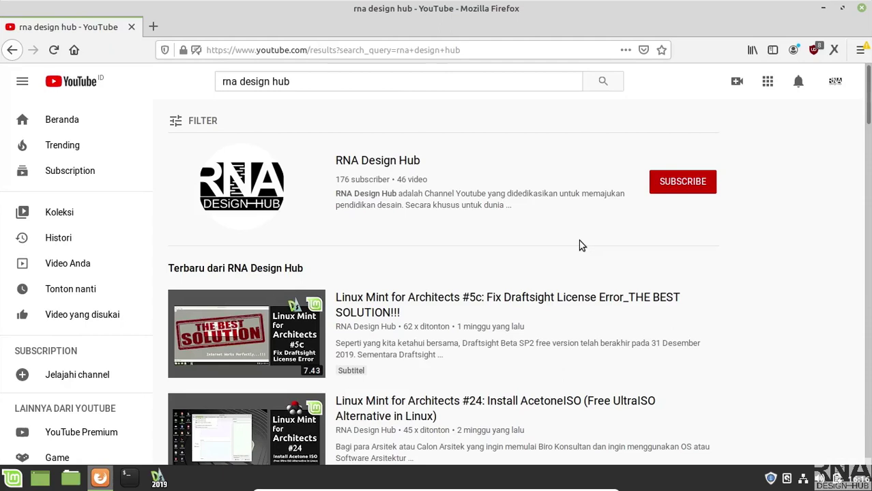
Subscribe to RNA Design Hub with all notifications (Semua) and open a new Firefox tab.
click(679, 188)
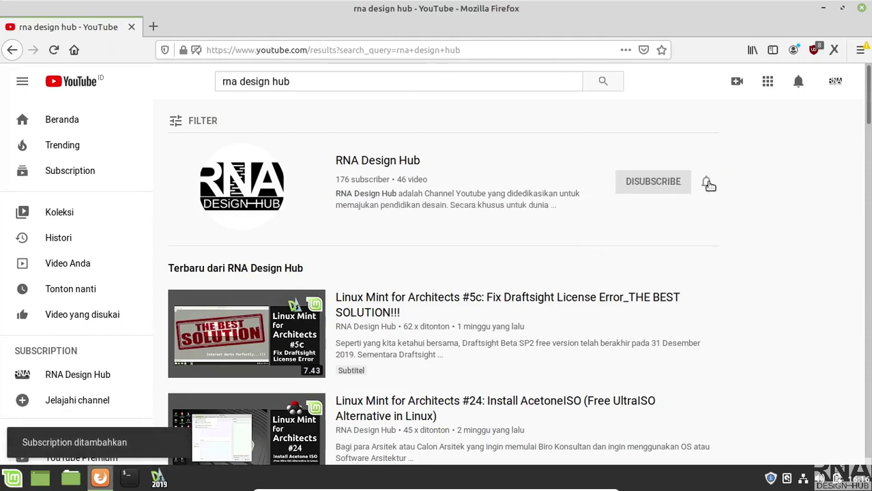
click(708, 184)
click(715, 208)
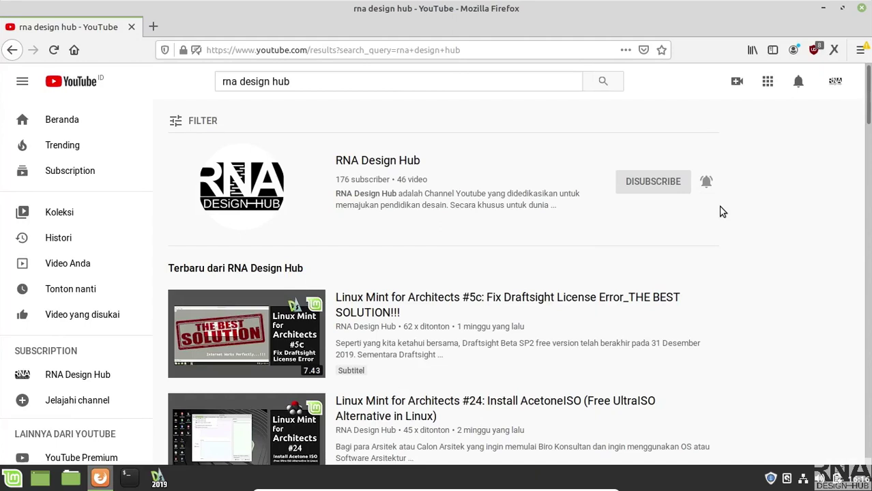
click(153, 26)
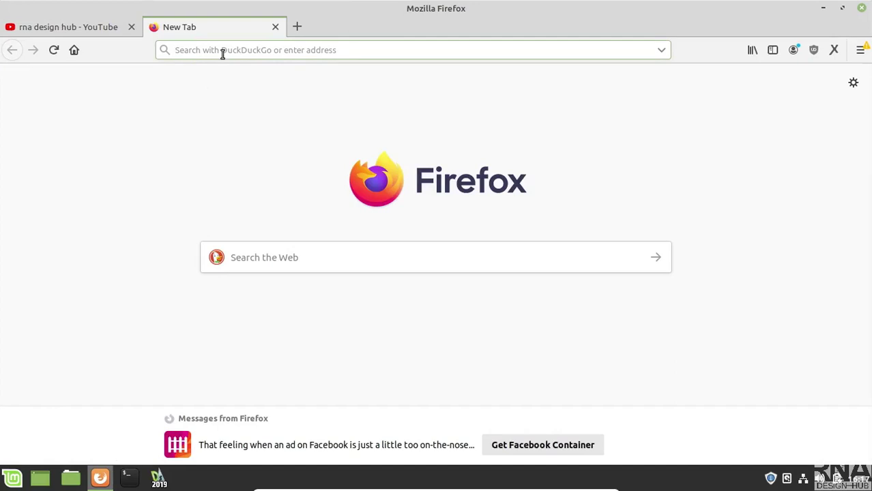
Search DuckDuckGo for darktable and open the official darktable.org site.
text(da)
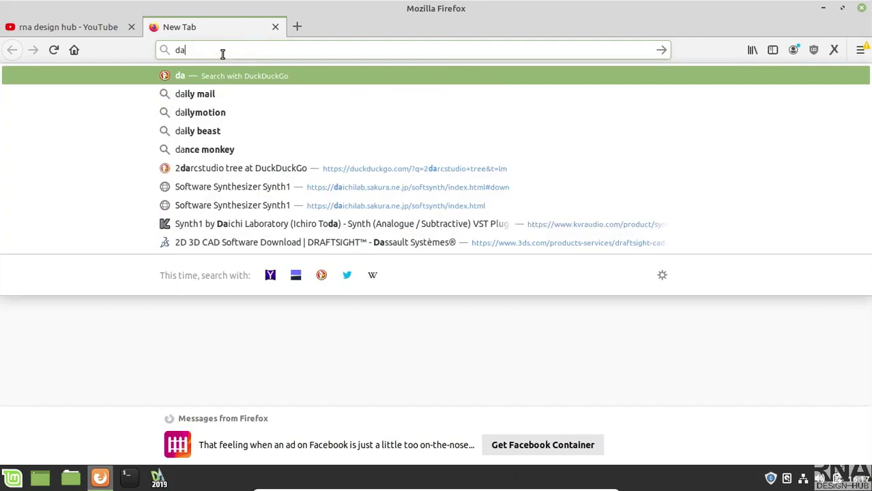
text(rktable)
key(Return)
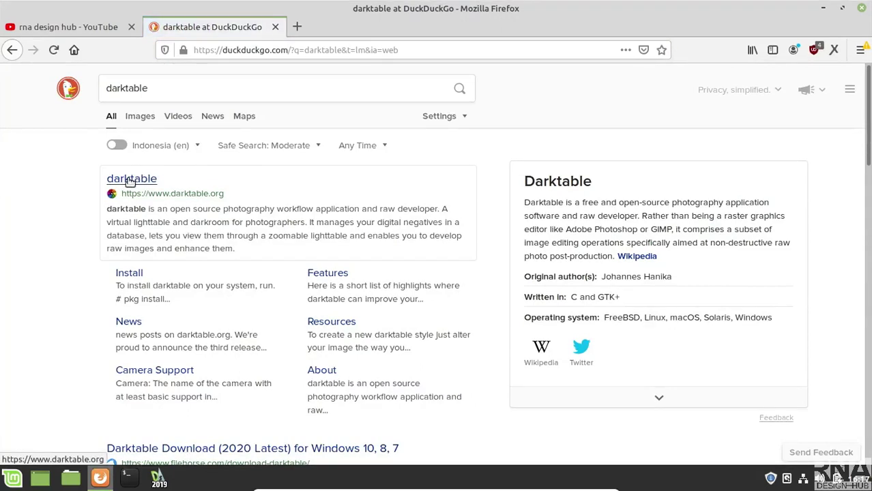
click(142, 179)
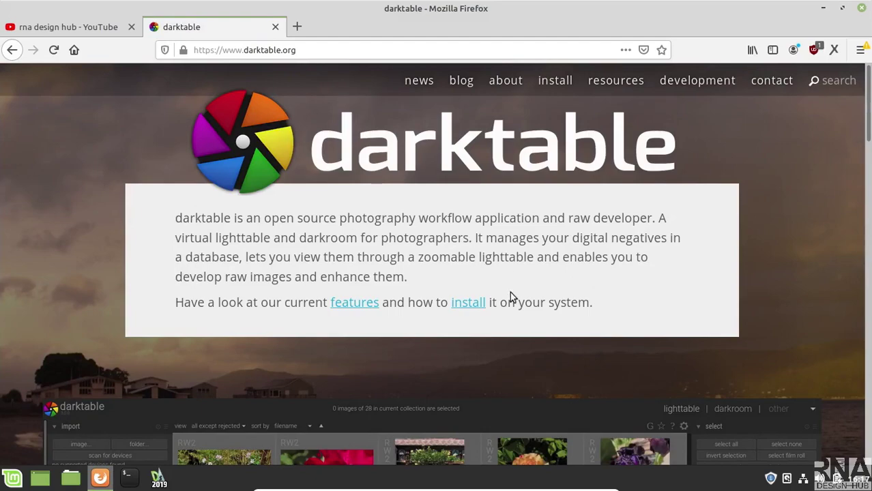
Scroll through the darktable.org homepage to read its introduction.
scroll(660, 358, down, 5)
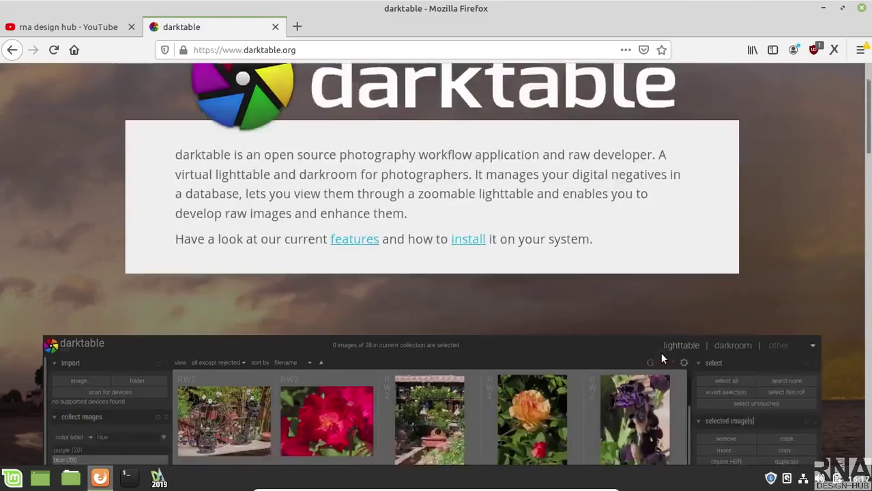
scroll(660, 355, up, 1)
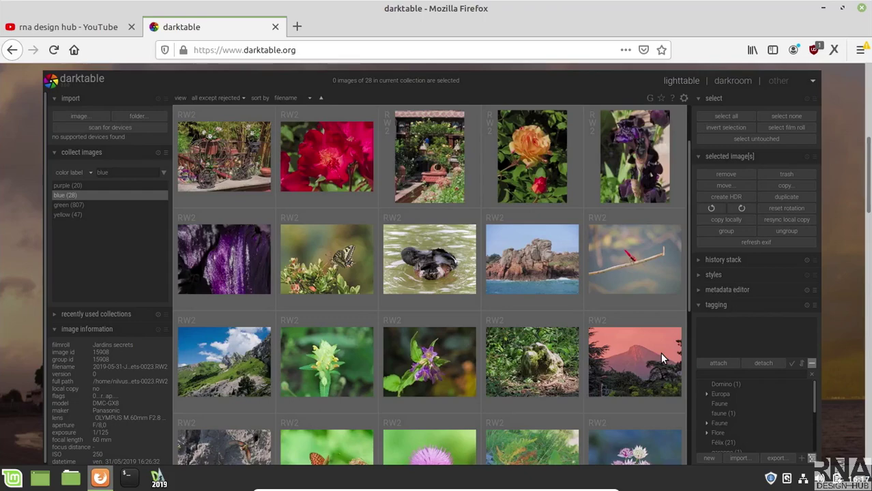
scroll(540, 270, down, 5)
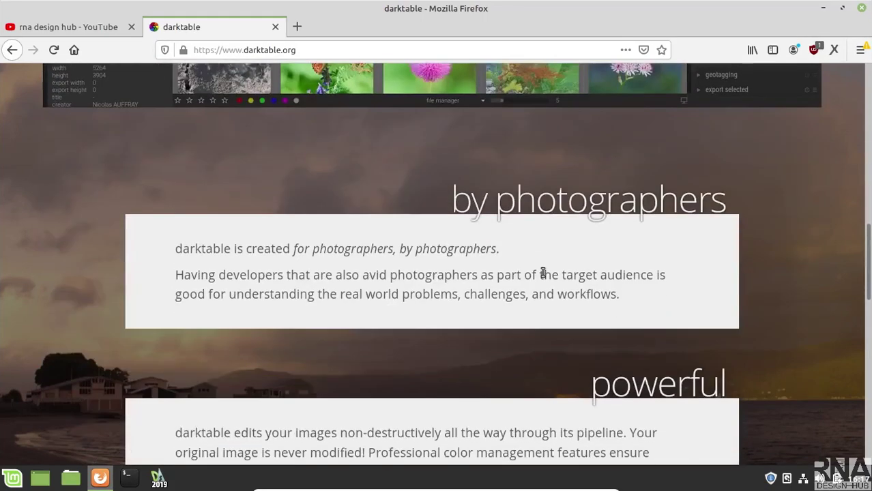
scroll(542, 273, down, 2)
scroll(542, 273, up, 3)
scroll(542, 276, up, 6)
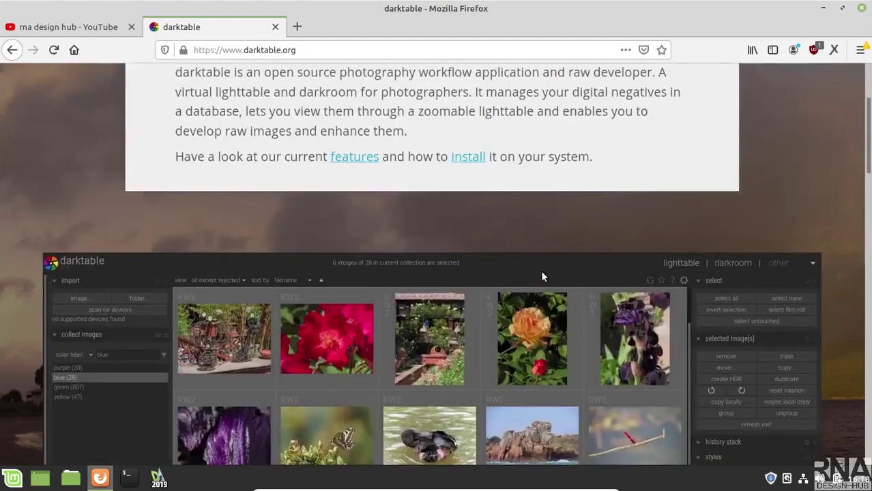
scroll(541, 270, down, 2)
scroll(541, 270, down, 4)
scroll(541, 270, down, 4)
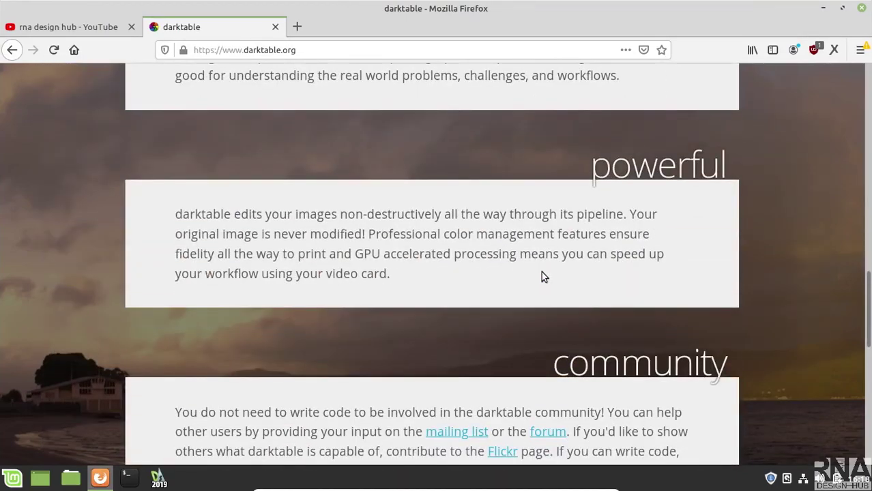
scroll(541, 271, up, 4)
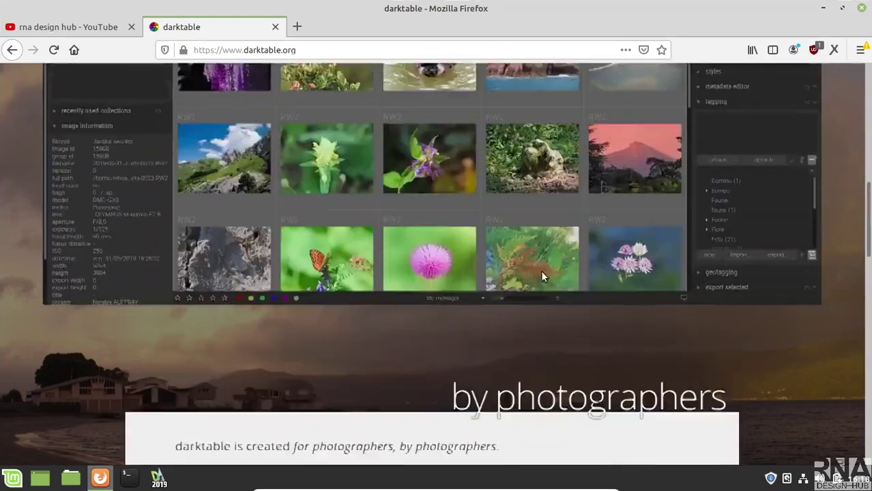
scroll(541, 271, up, 3)
scroll(541, 270, up, 4)
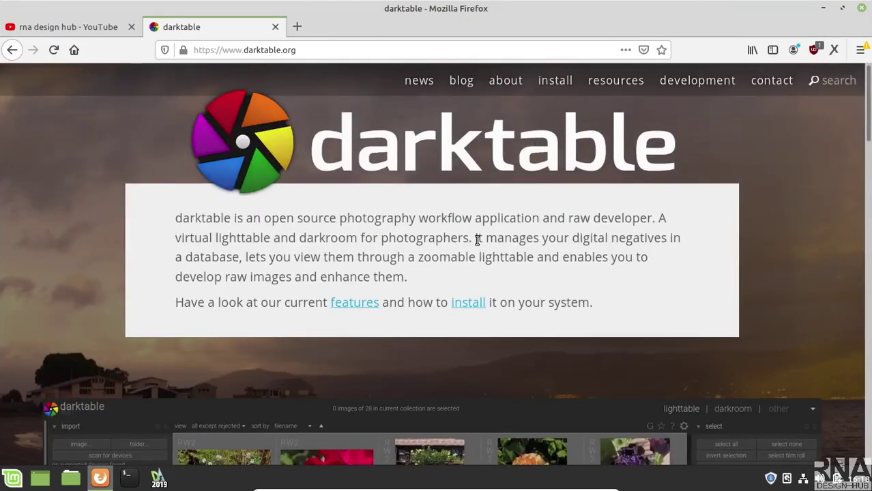
In another new tab, search for rawtherapee and open the official RawTherapee site.
click(298, 28)
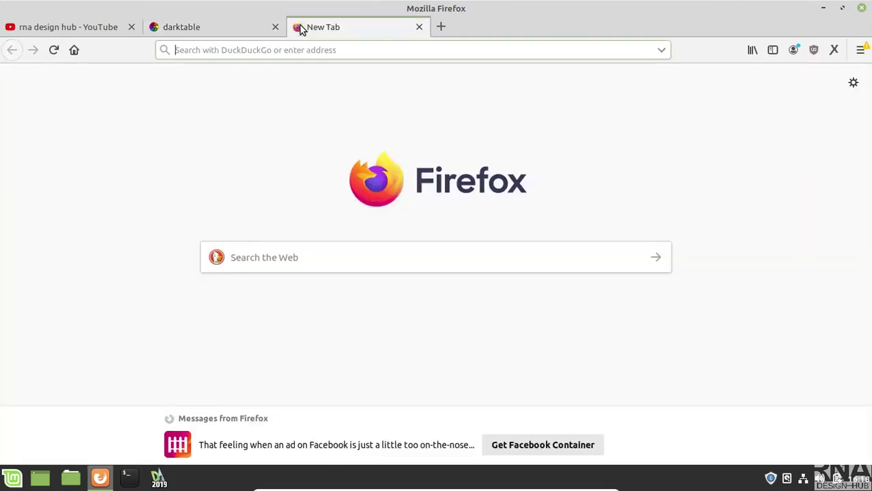
text(rawthe)
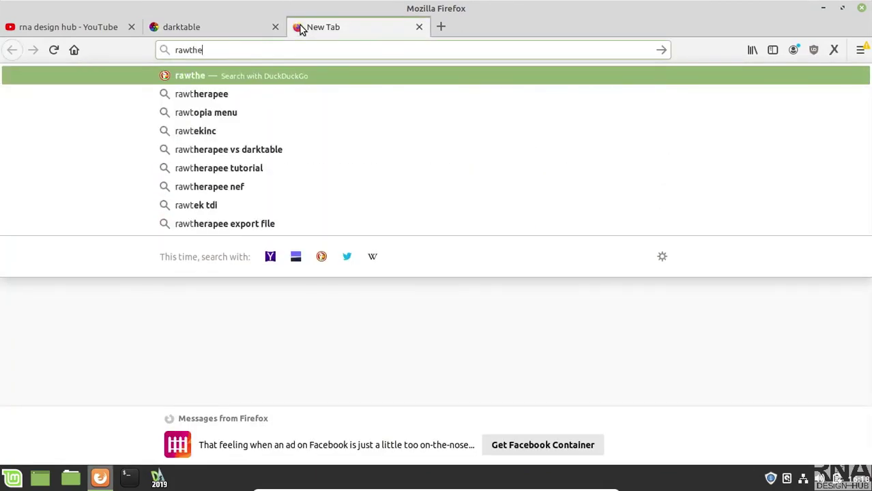
text(rapee)
key(Return)
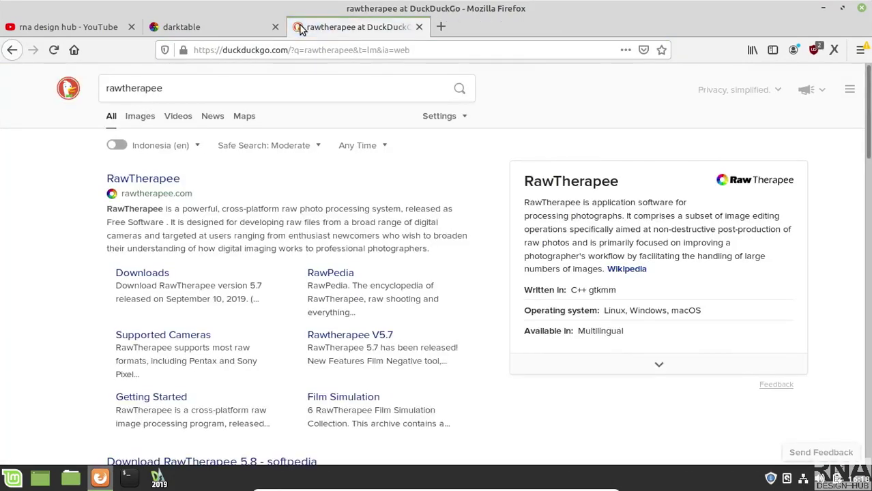
click(130, 180)
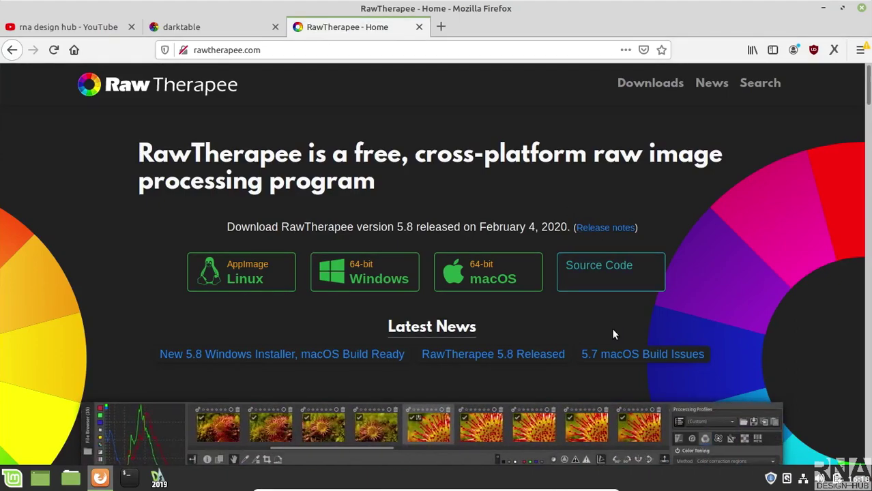
Scroll down rawtherapee.com to the Latest News about the 5.8 release.
scroll(611, 327, down, 4)
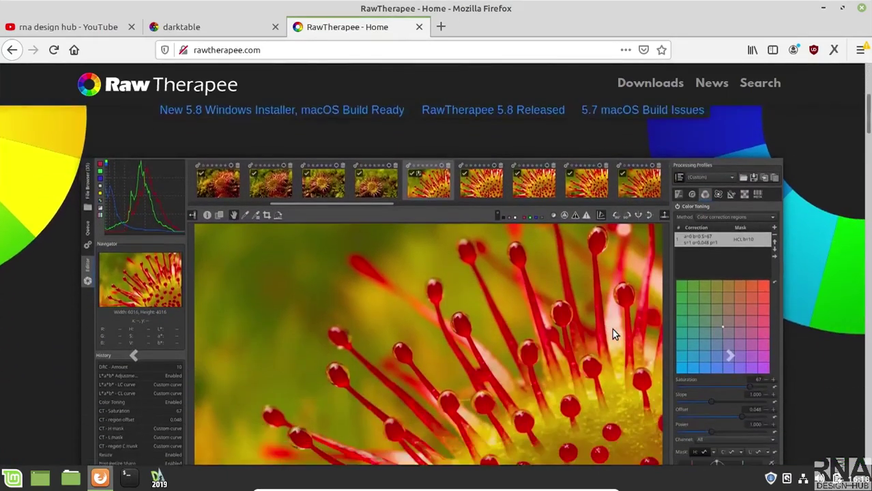
scroll(612, 327, down, 1)
scroll(611, 328, down, 1)
scroll(614, 333, down, 3)
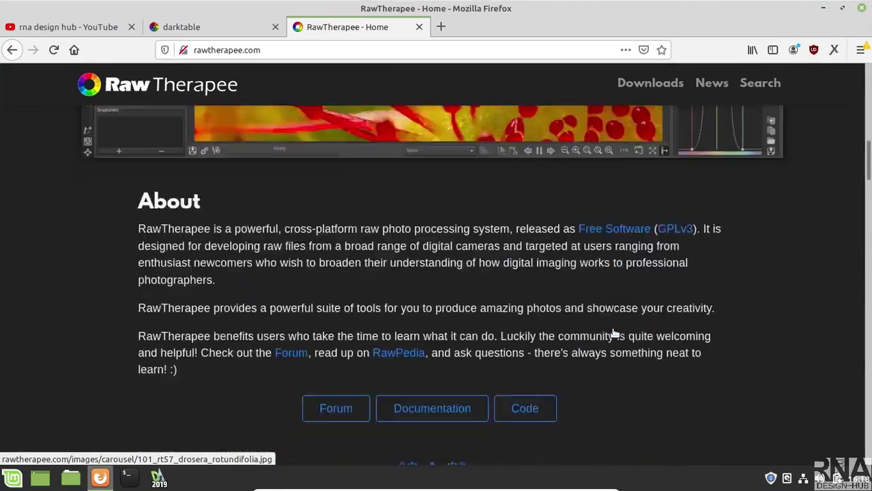
scroll(614, 333, down, 2)
scroll(580, 345, down, 1)
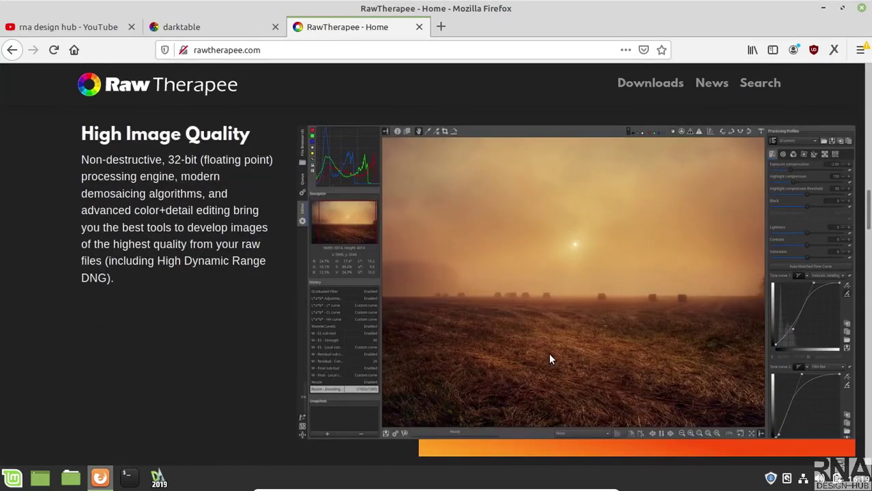
scroll(550, 358, down, 5)
scroll(550, 356, down, 2)
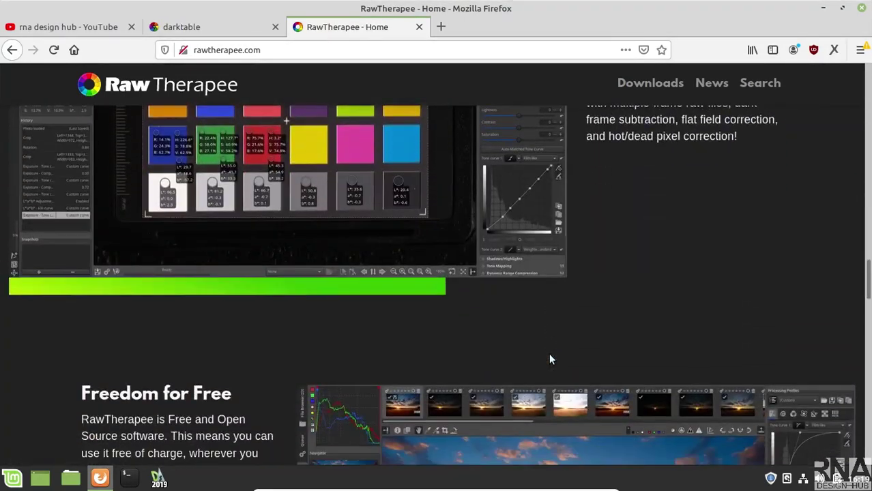
scroll(550, 355, down, 1)
scroll(550, 355, down, 3)
scroll(550, 356, up, 1)
scroll(550, 360, up, 1)
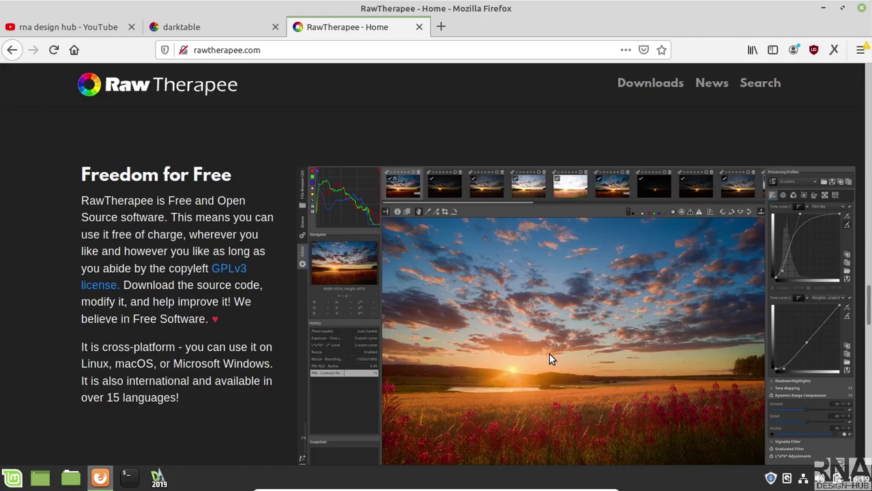
scroll(552, 350, down, 3)
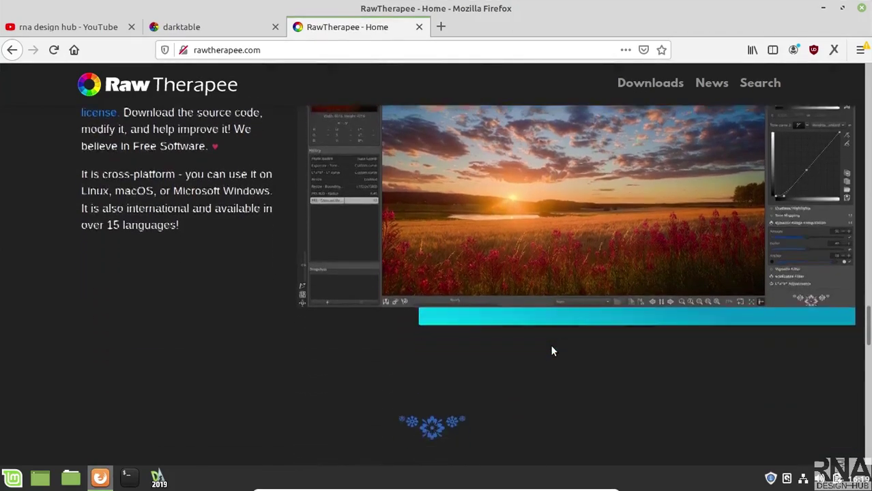
scroll(551, 350, down, 5)
scroll(551, 350, down, 3)
scroll(552, 346, down, 5)
scroll(552, 344, down, 5)
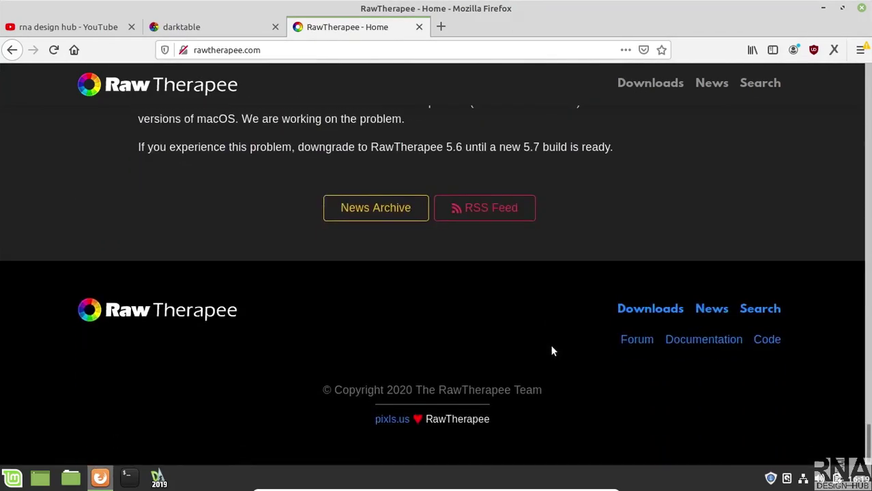
scroll(552, 351, up, 8)
scroll(553, 348, up, 2)
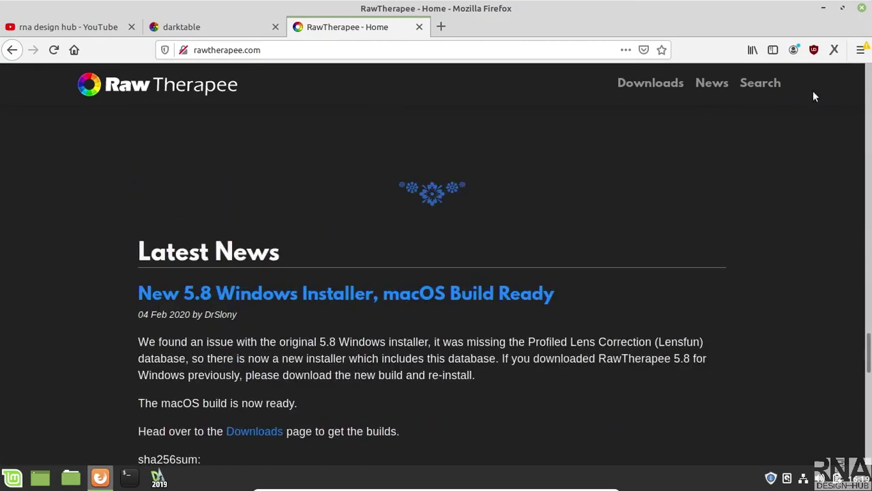
Minimize Firefox and launch the Software Manager from the Mint menu.
click(822, 9)
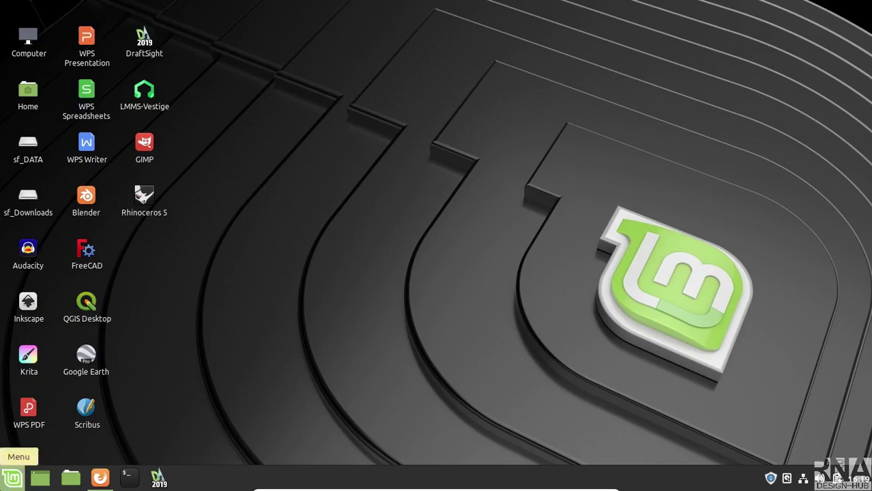
click(12, 478)
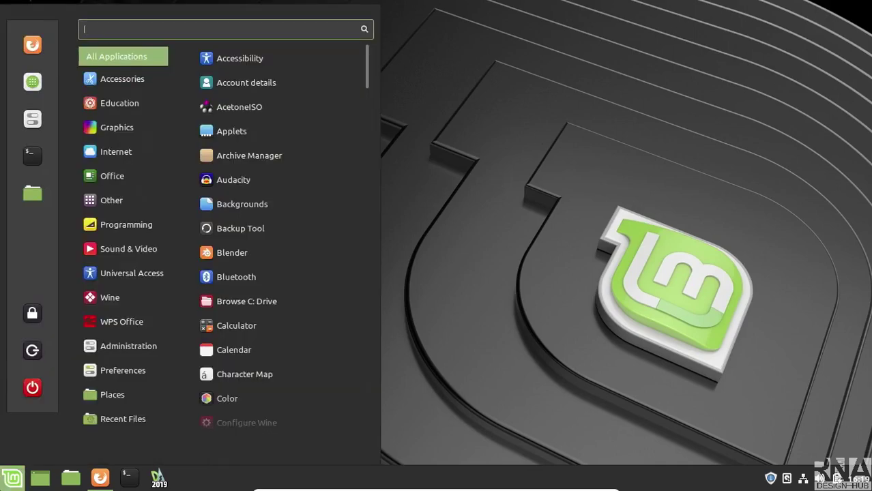
text(soft)
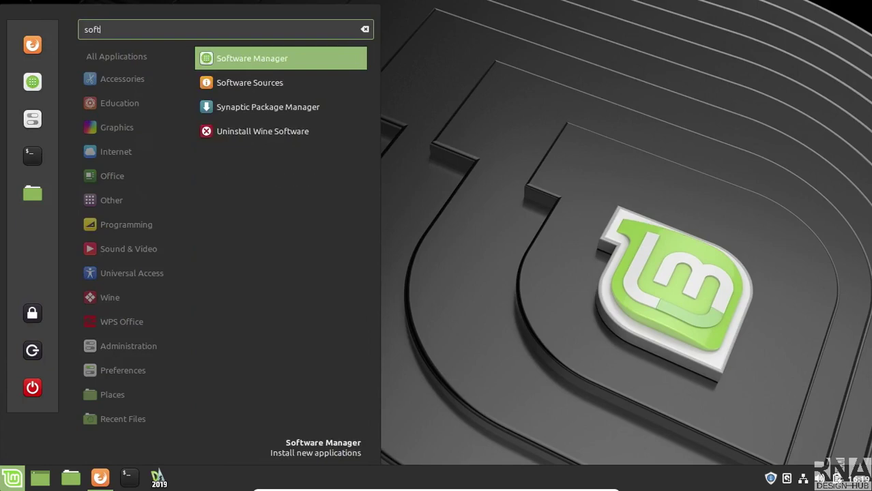
key(Return)
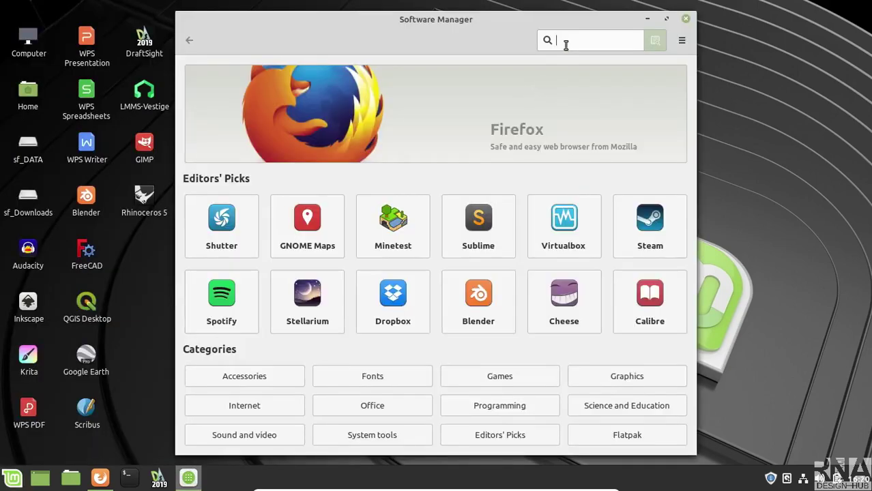
Install the Darktable Flathub package along with its required Flatpak runtimes.
text(dar)
text(ktable)
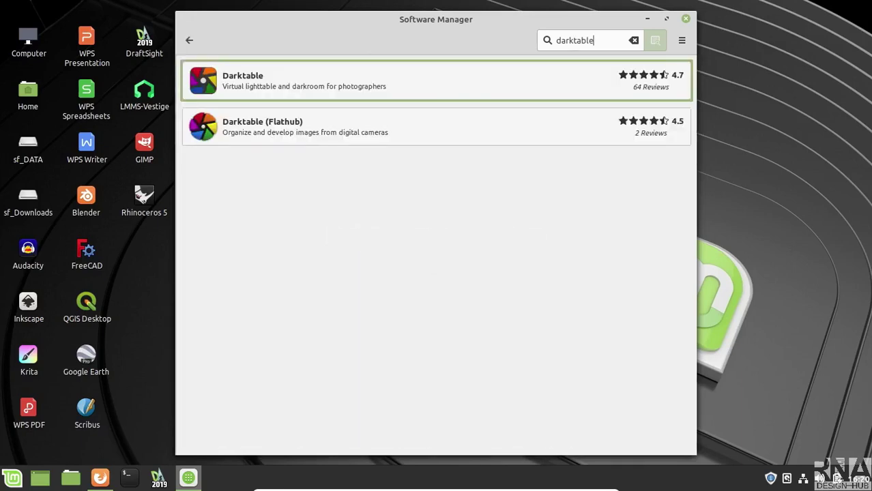
click(374, 133)
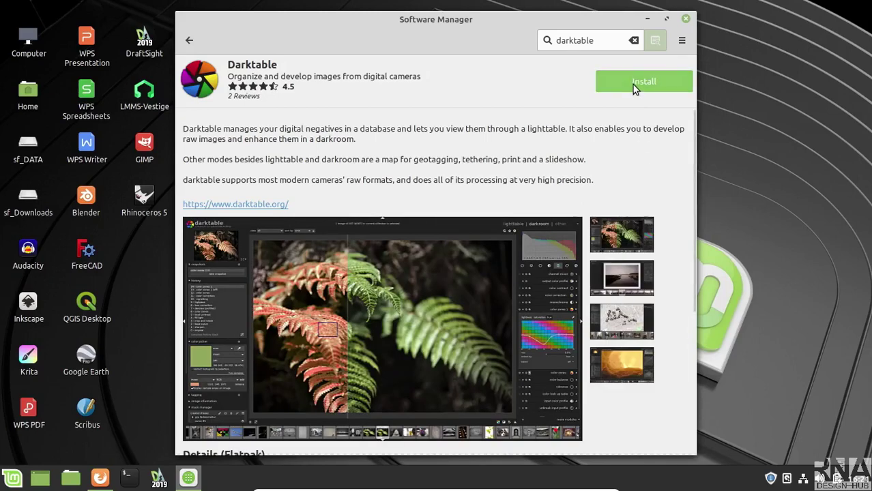
click(632, 85)
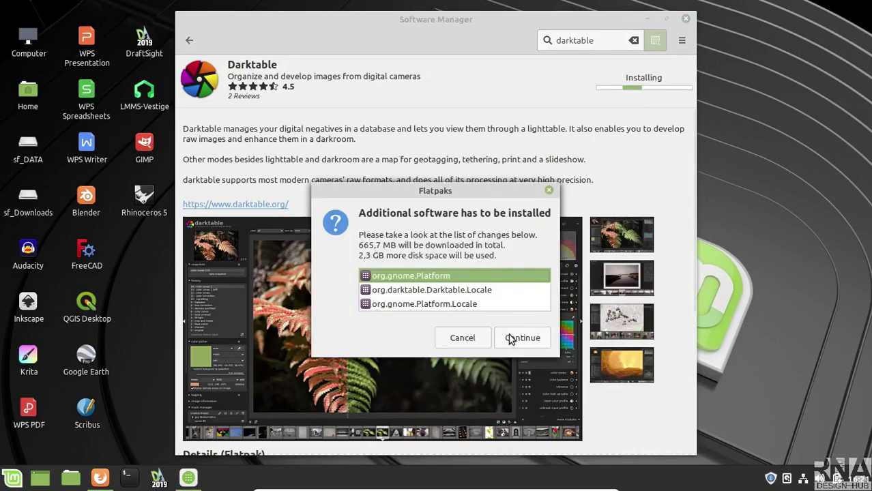
click(511, 338)
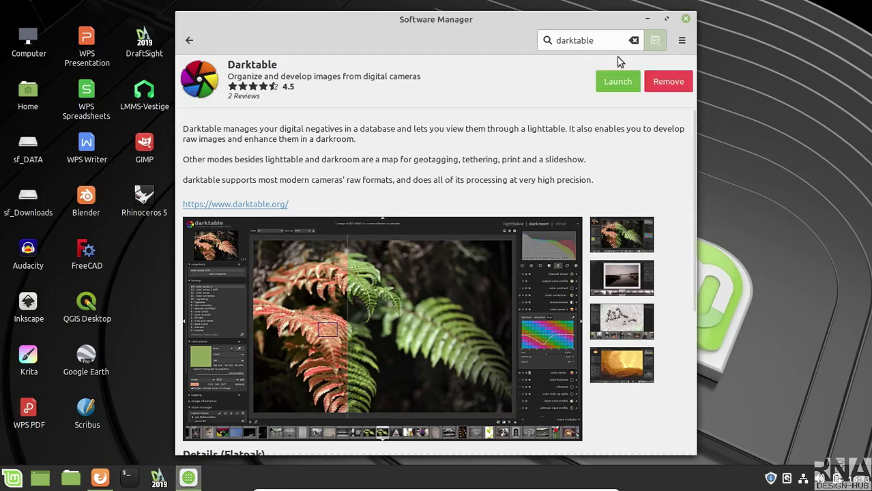
click(611, 40)
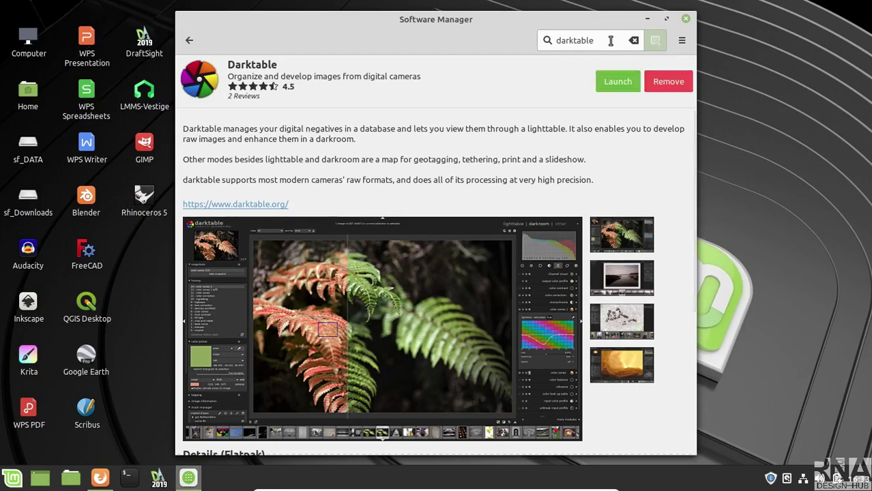
Install RawTherapee (Flathub) with its locale package, then close Software Manager.
key(BackSpace)
key(BackSpace)
key(BackSpace)
key(BackSpace)
key(BackSpace)
key(BackSpace)
key(BackSpace)
key(BackSpace)
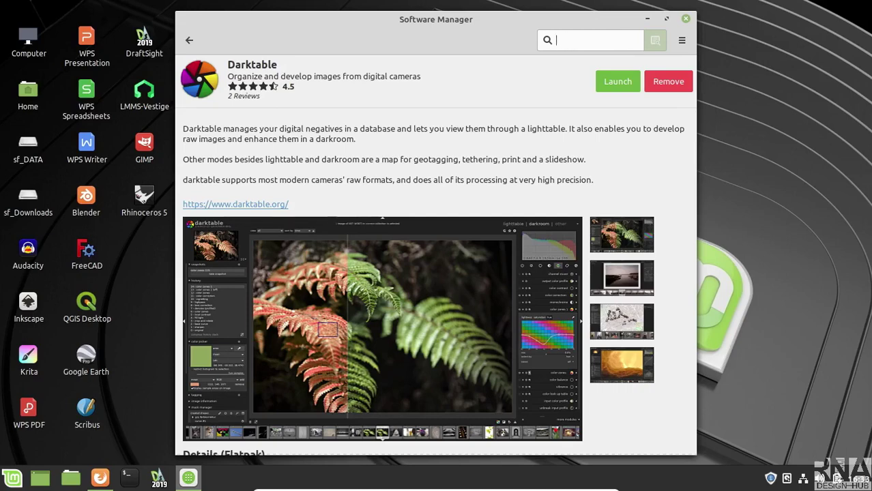
text(raw)
text(t)
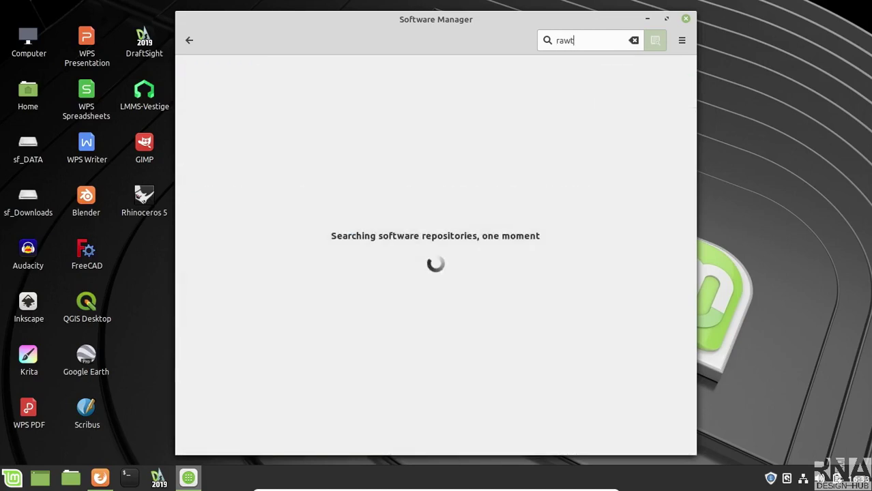
text(herape)
text(e)
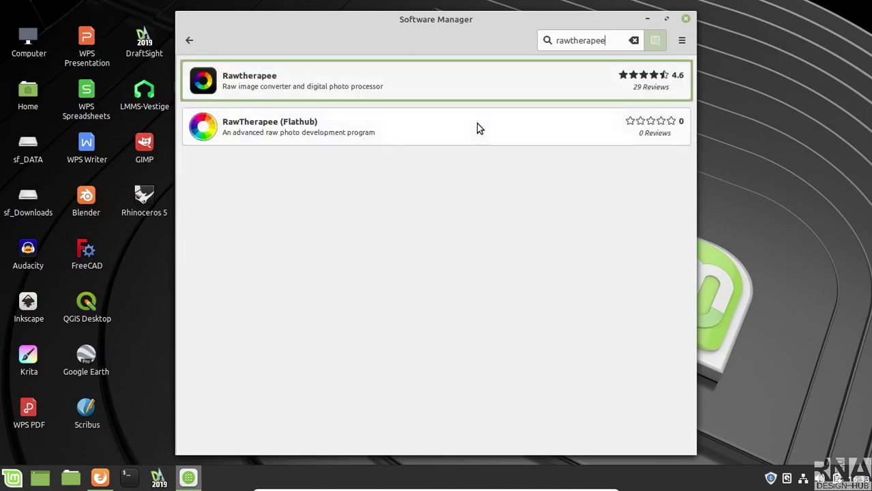
click(478, 128)
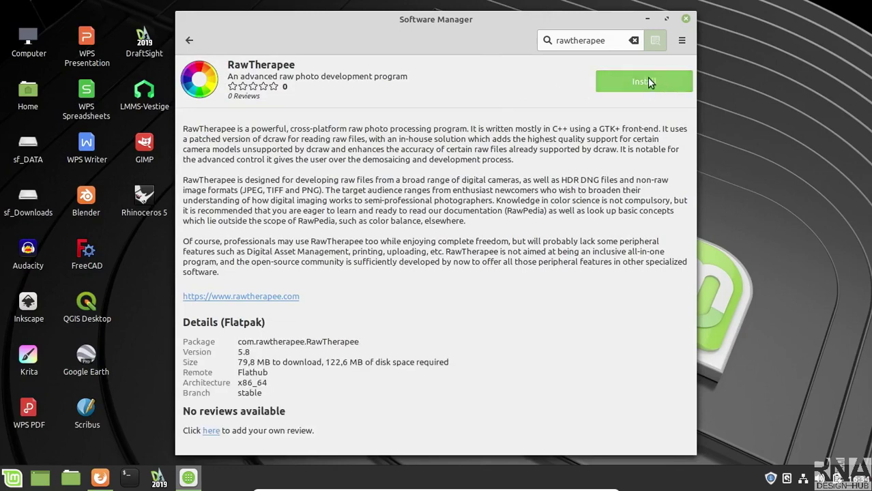
click(648, 77)
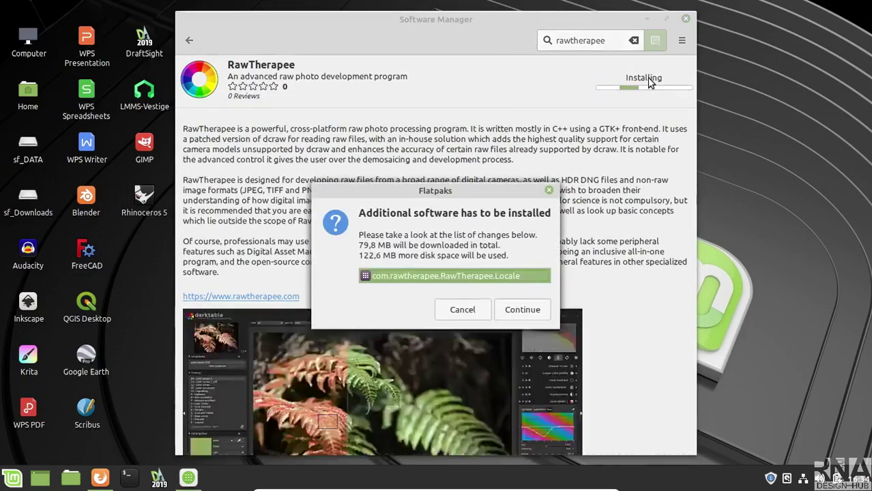
click(522, 310)
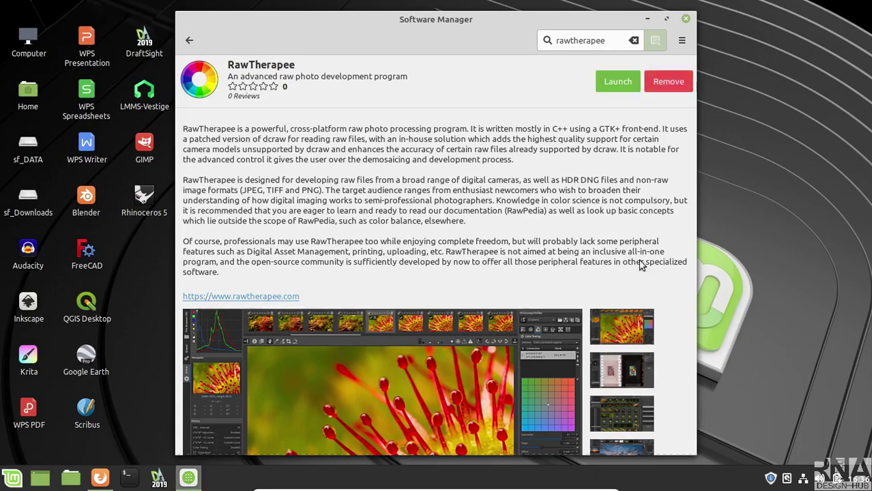
click(686, 20)
click(686, 21)
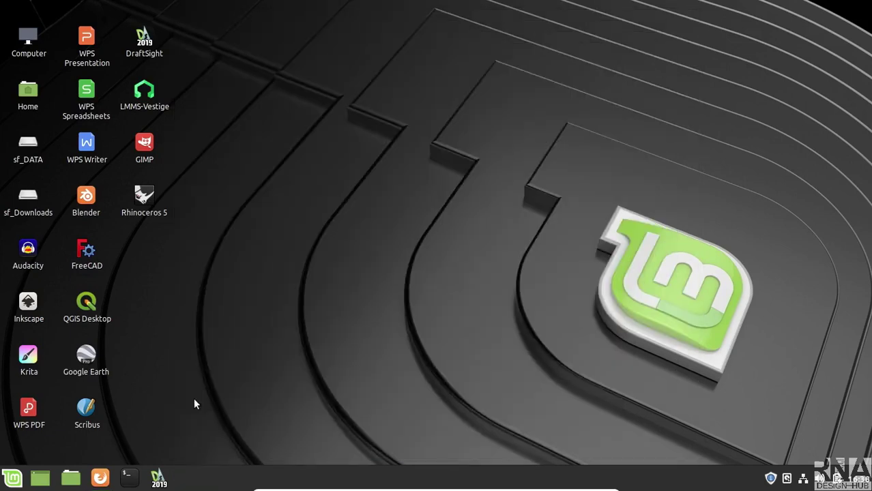
Launch darktable from the Mint application menu.
click(8, 475)
text(d)
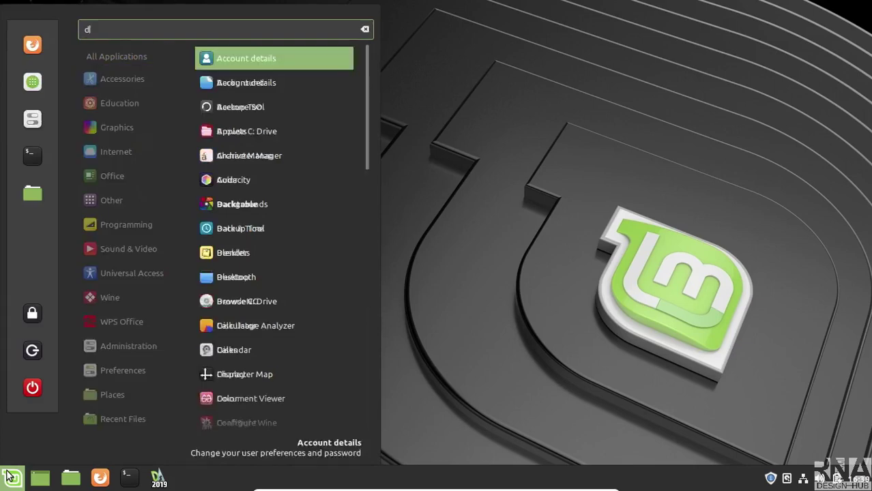
text(ark)
key(Return)
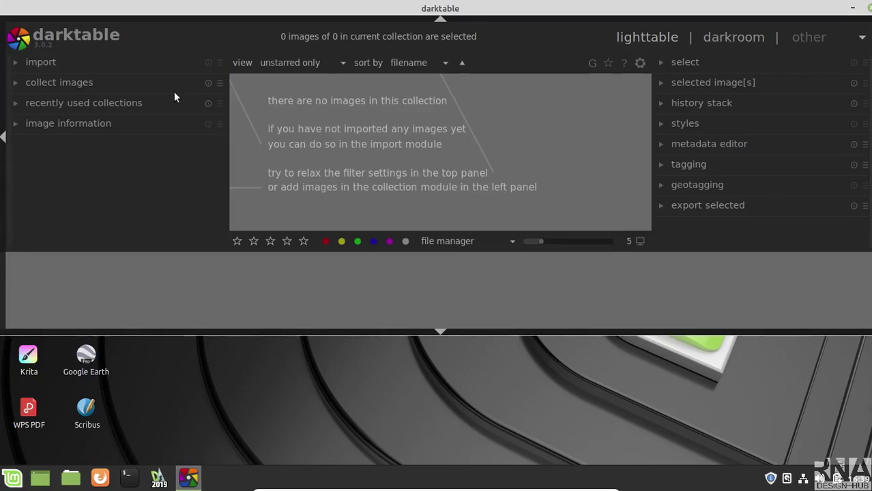
Import 1.jpeg, 2.jpeg and 3.jpeg from the Pictures folder.
click(109, 64)
click(95, 86)
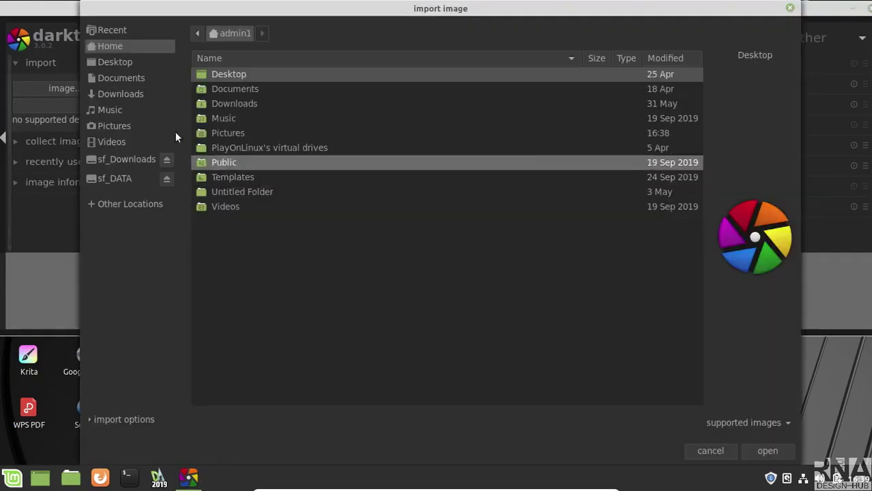
click(136, 127)
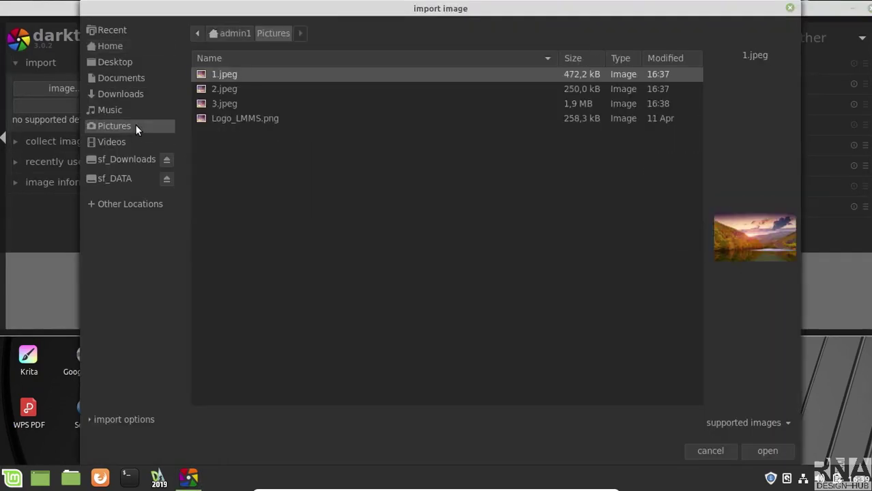
shift+click(214, 105)
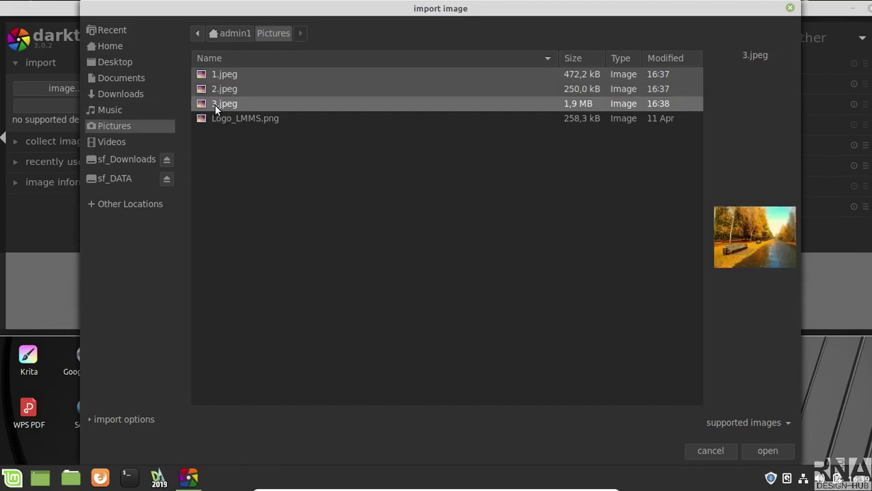
click(771, 451)
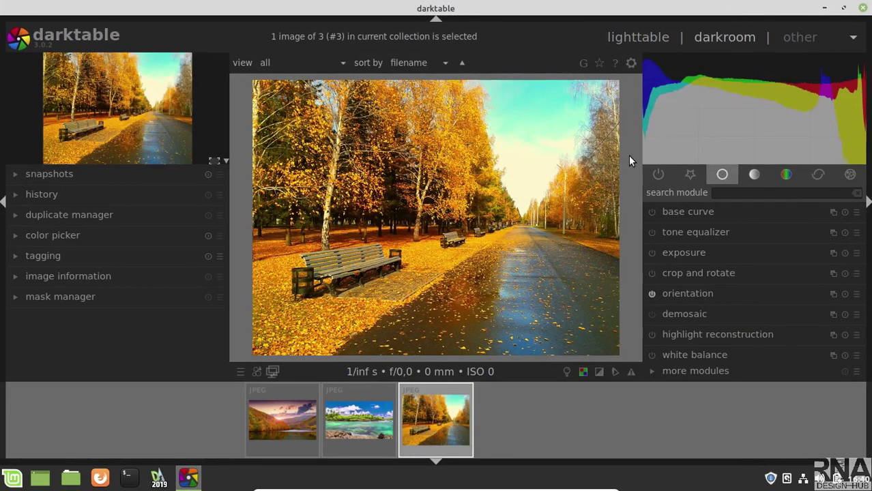
mouse_move(359, 421)
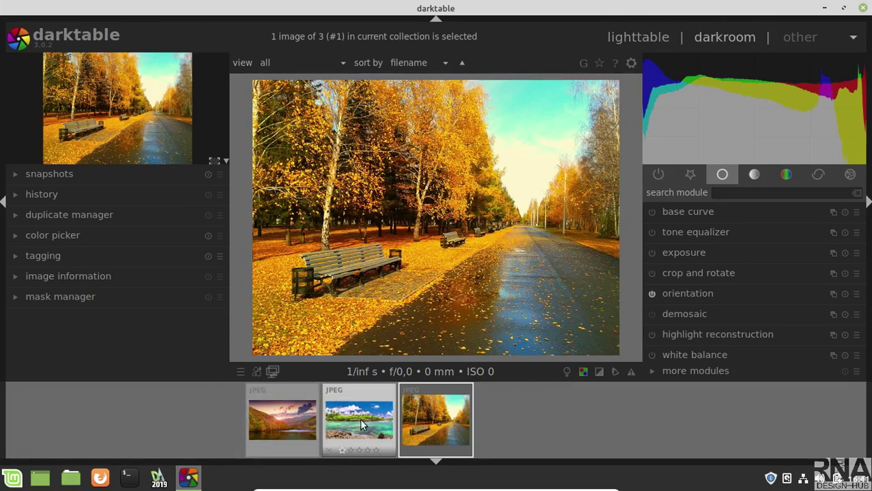
Enable exposure on the tropical beach photo, brighten it, and return to lighttable.
click(636, 36)
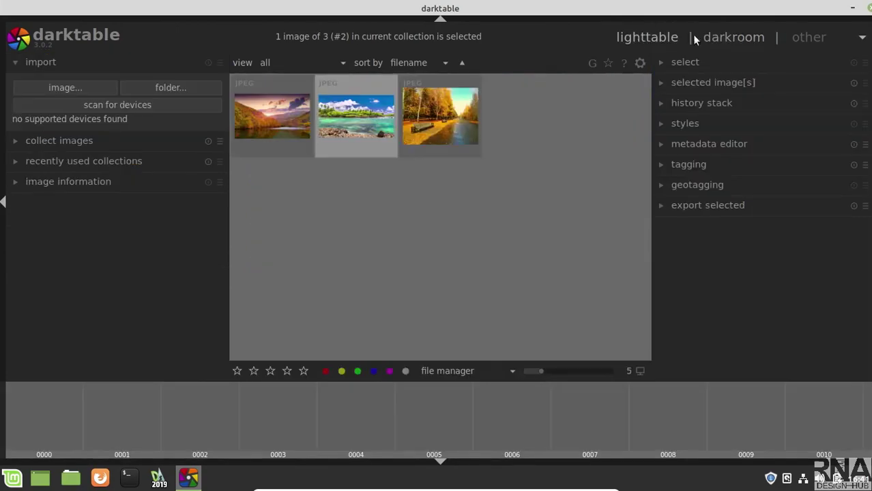
click(728, 35)
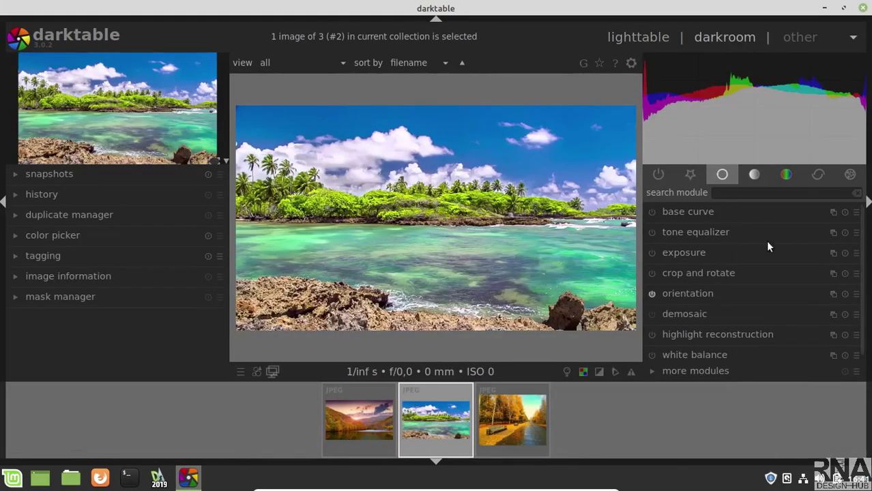
click(753, 172)
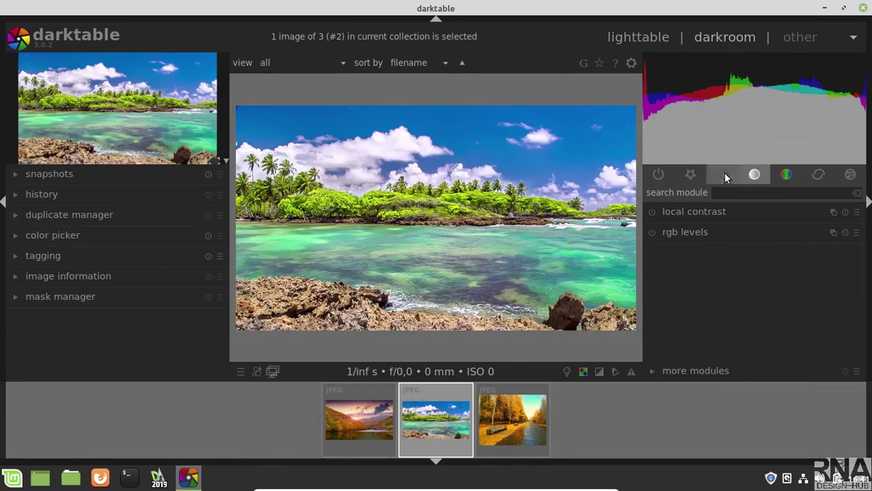
click(723, 175)
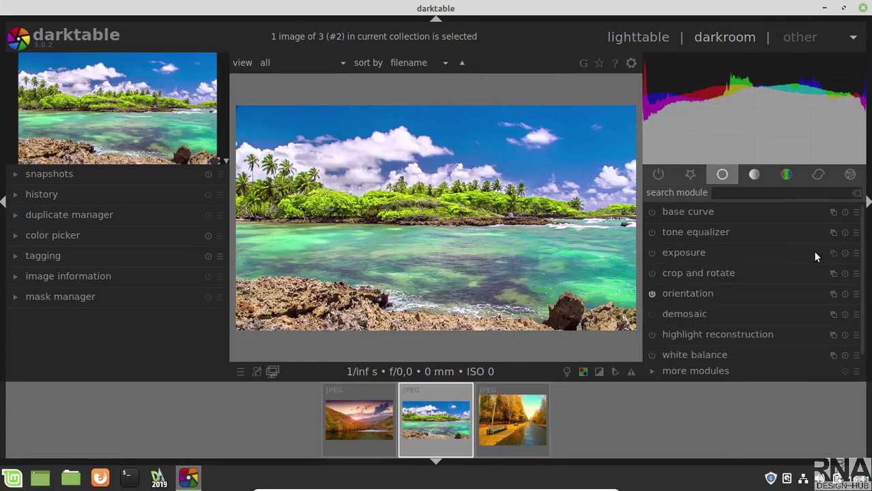
click(652, 253)
mouse_move(754, 97)
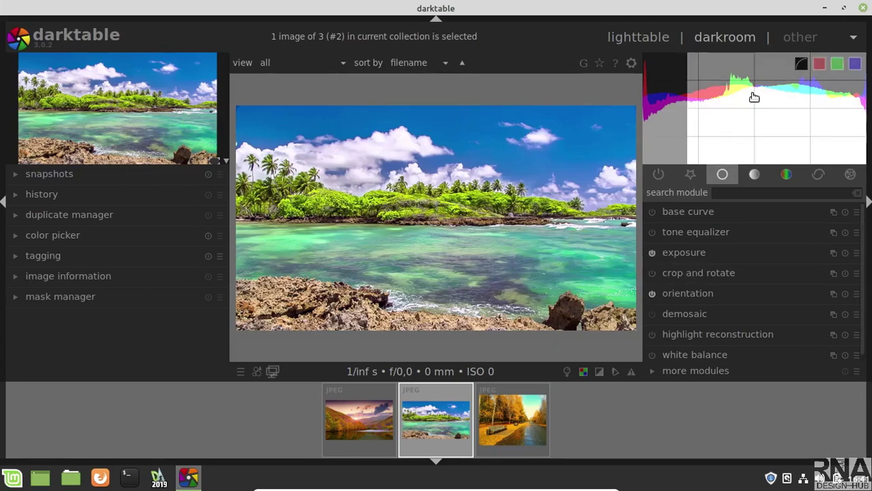
mouse_move(756, 102)
mouse_down()
mouse_move(766, 124)
mouse_move(707, 98)
mouse_move(778, 118)
mouse_up()
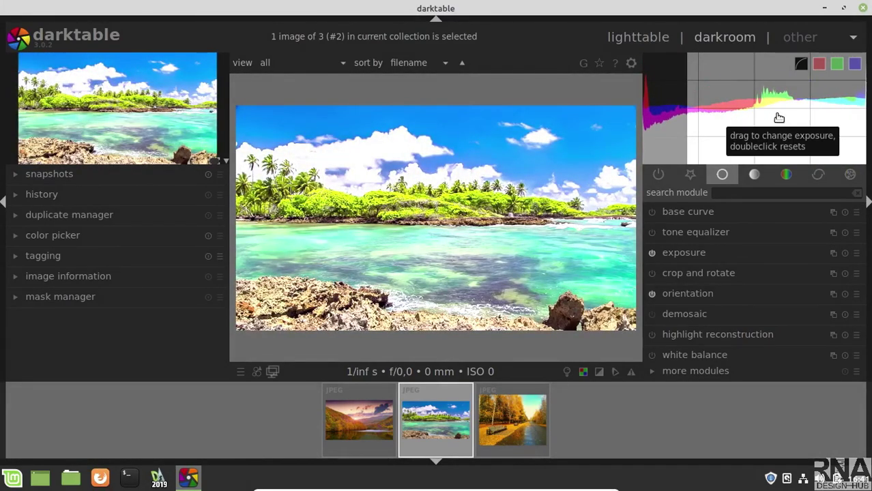
click(648, 35)
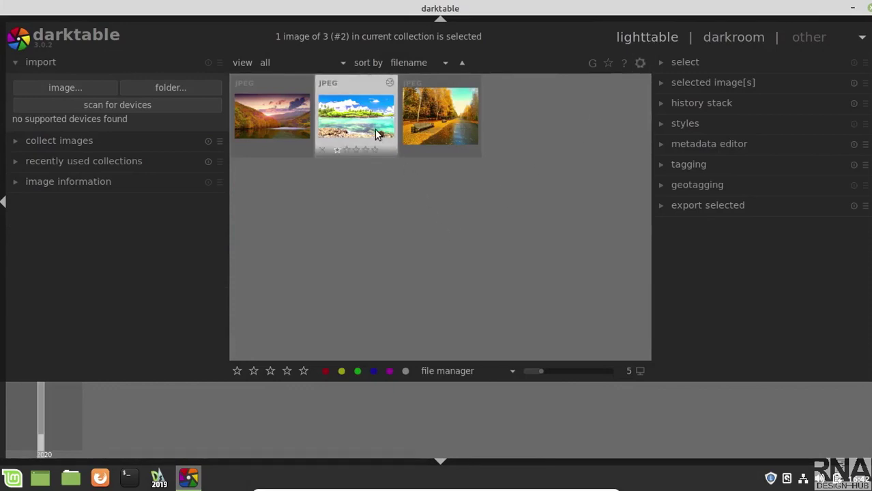
Select all three photos in the lighttable.
click(305, 131)
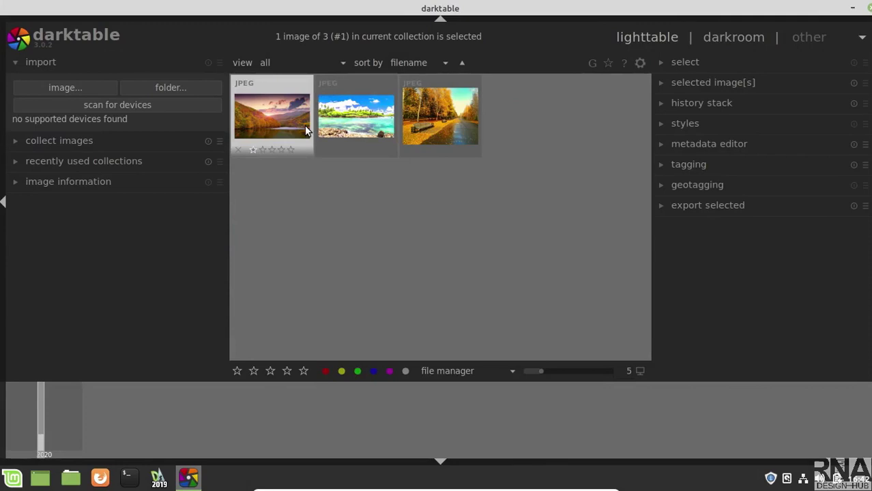
shift+click(430, 126)
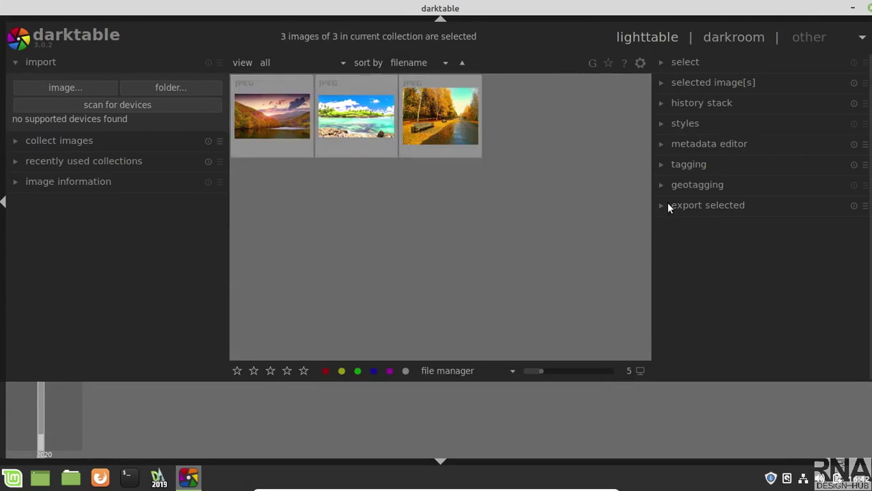
click(522, 220)
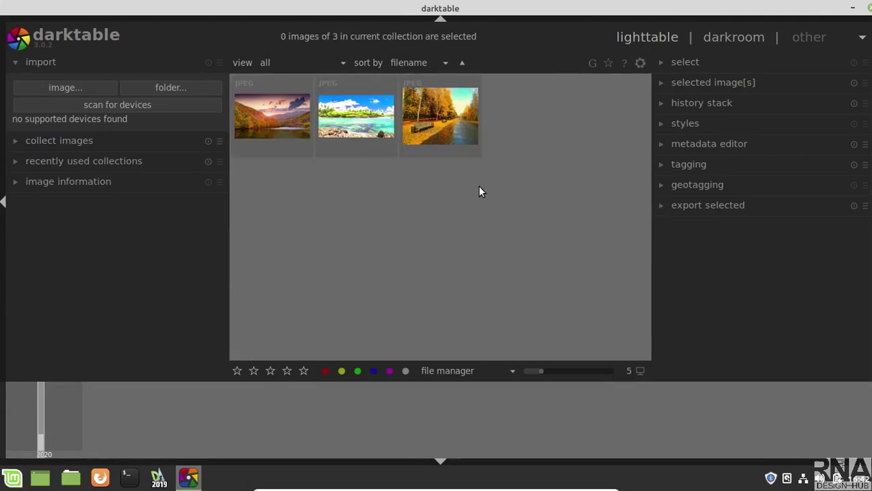
click(306, 121)
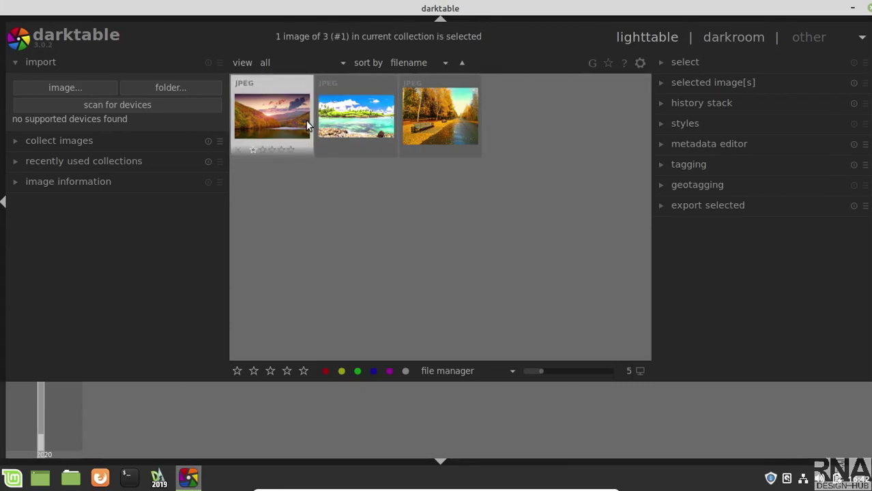
shift+click(438, 129)
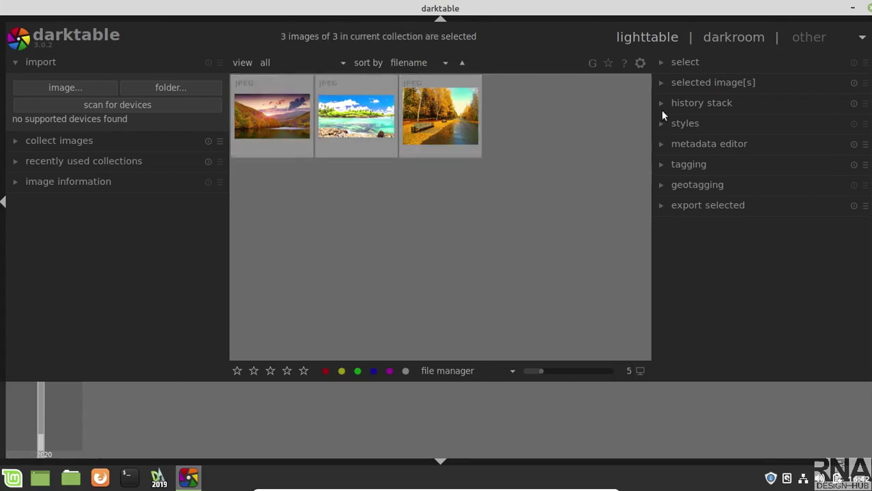
Set export to file on disk as JPEG (8-bit) with quality 79.
click(662, 207)
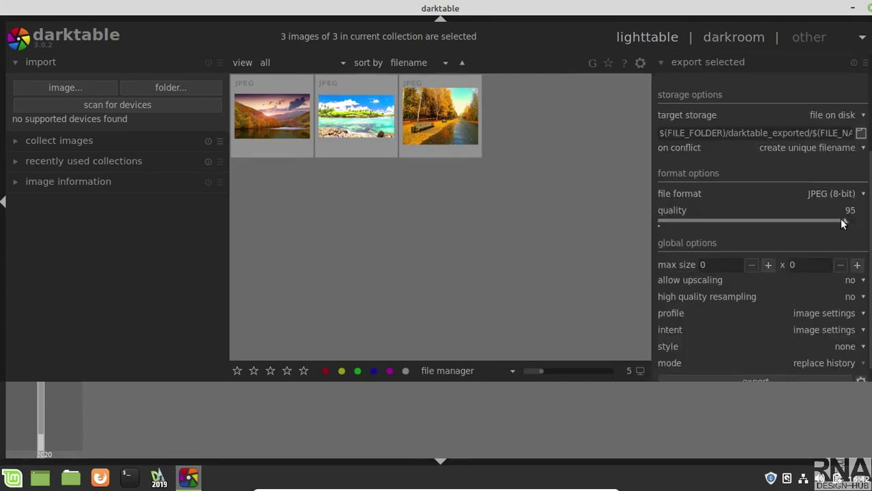
drag(842, 220, 821, 224)
drag(832, 223, 811, 222)
Set the export destination to the home Pictures folder as $(FILE_NAME).
click(862, 134)
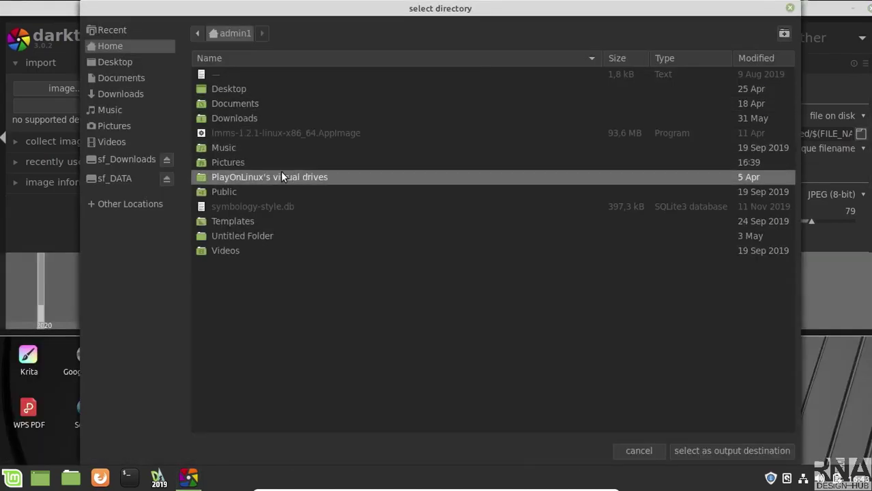
click(233, 162)
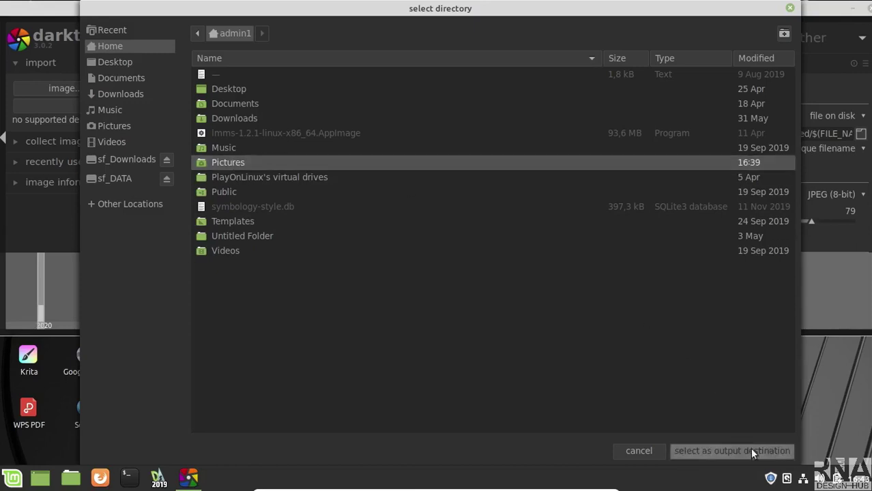
click(719, 454)
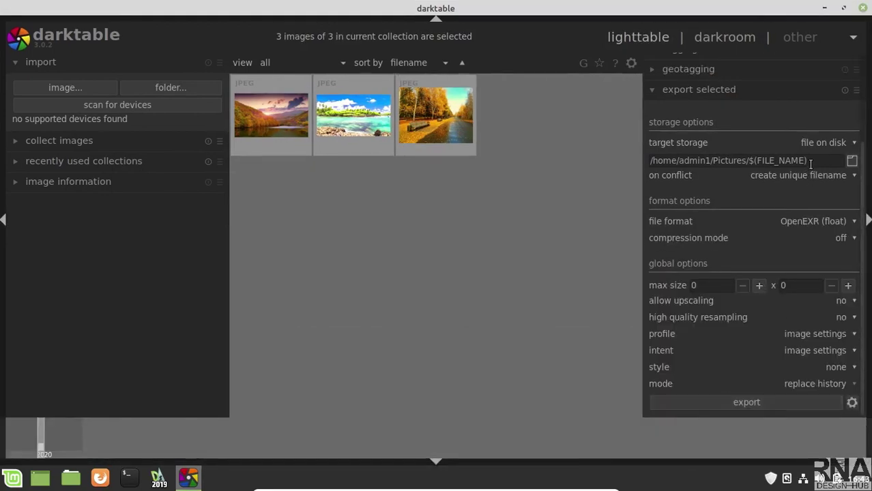
mouse_move(737, 160)
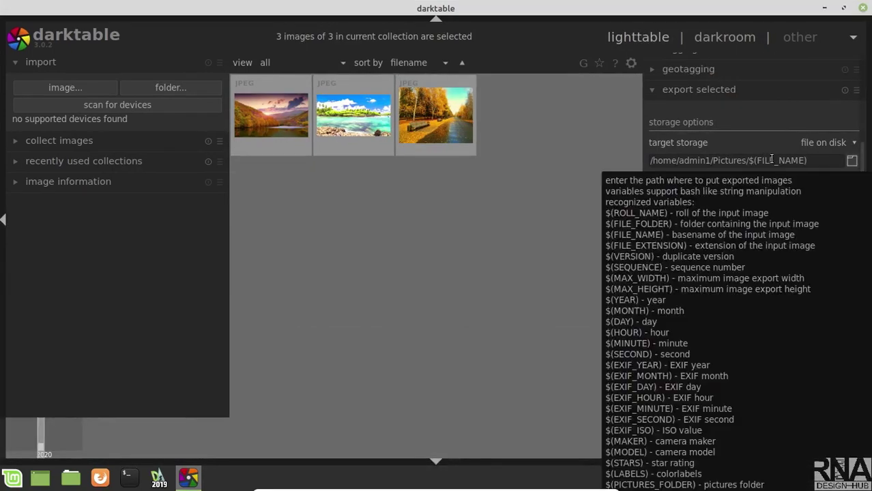
Export the three photos as JPEG (8-bit) with a _resize suffix, then close darktable.
click(812, 161)
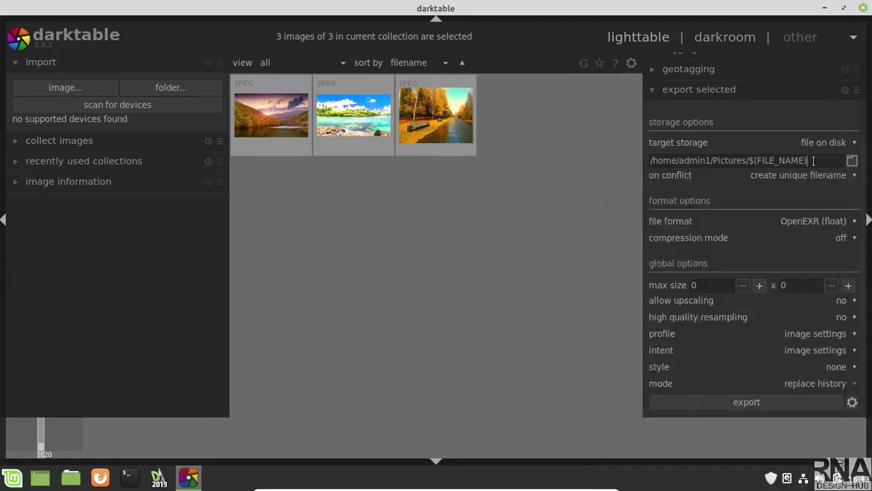
text(_)
text(resi)
text(ze)
click(845, 222)
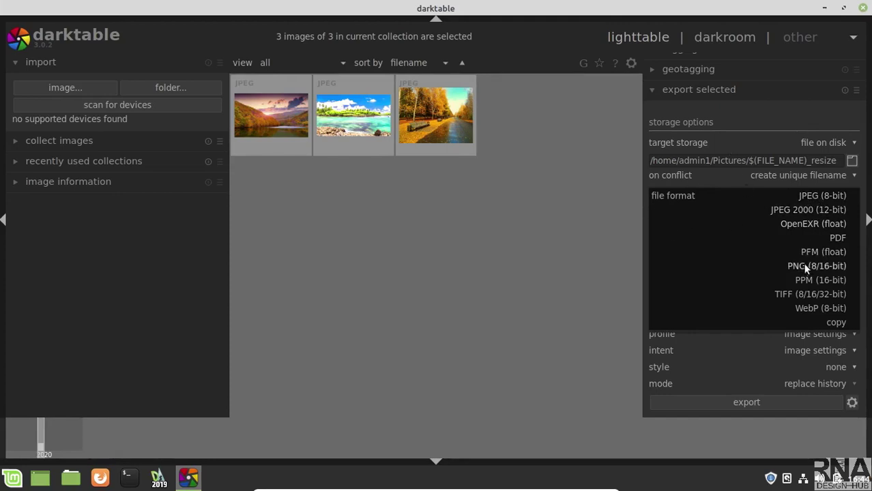
click(809, 196)
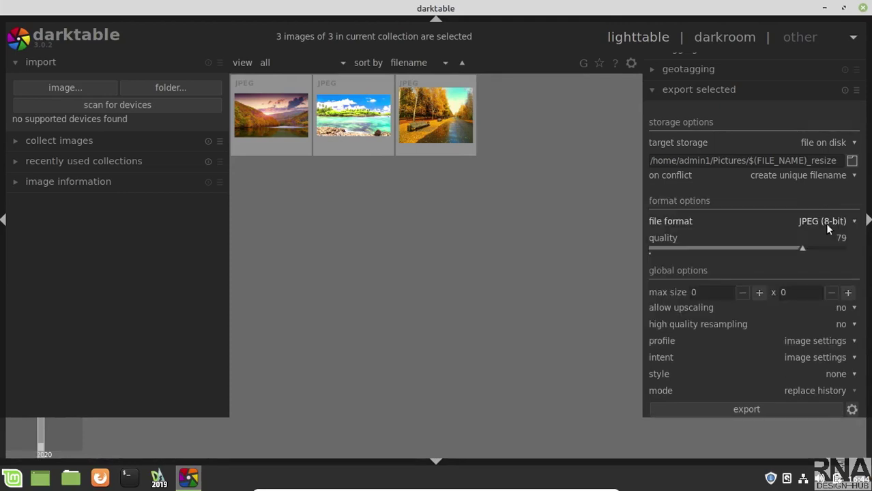
click(747, 412)
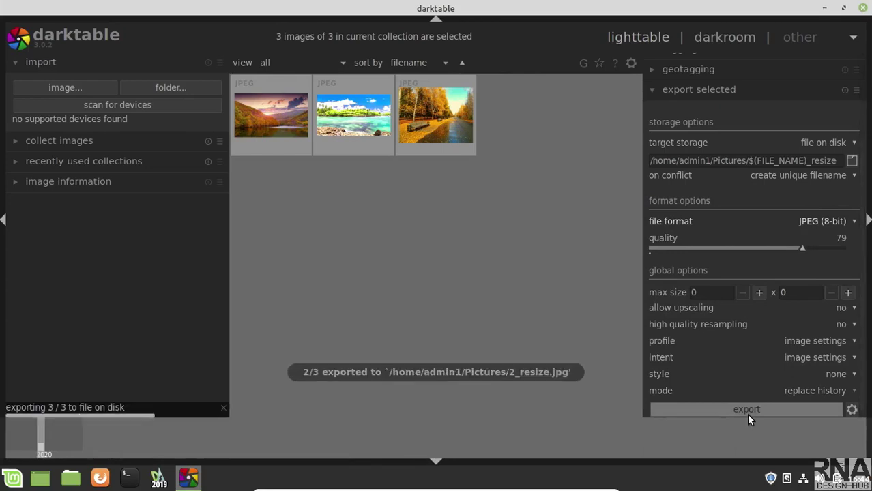
click(863, 8)
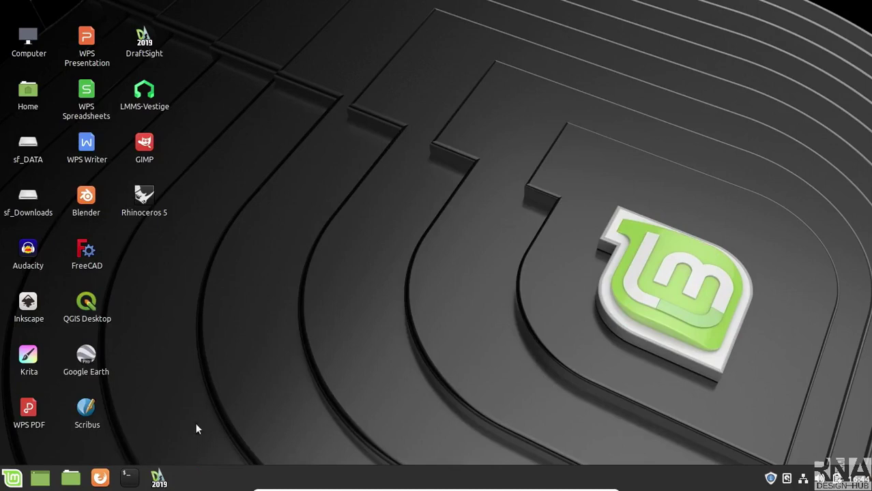
click(73, 476)
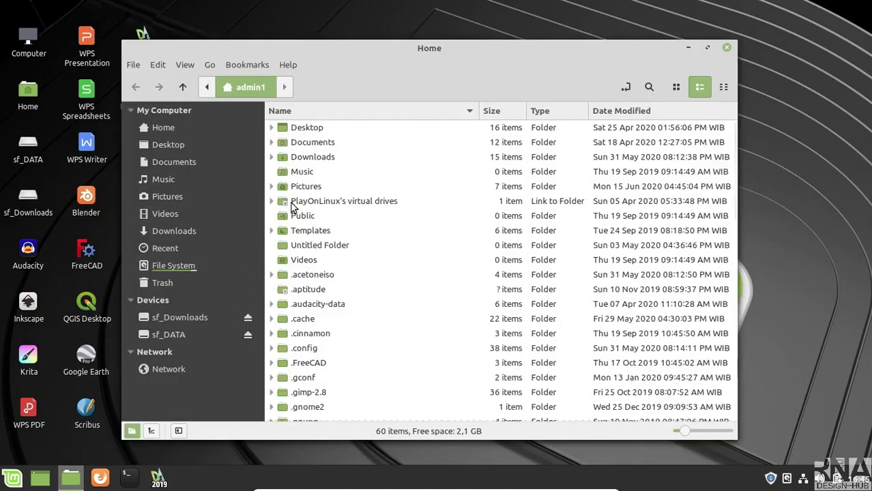
click(305, 191)
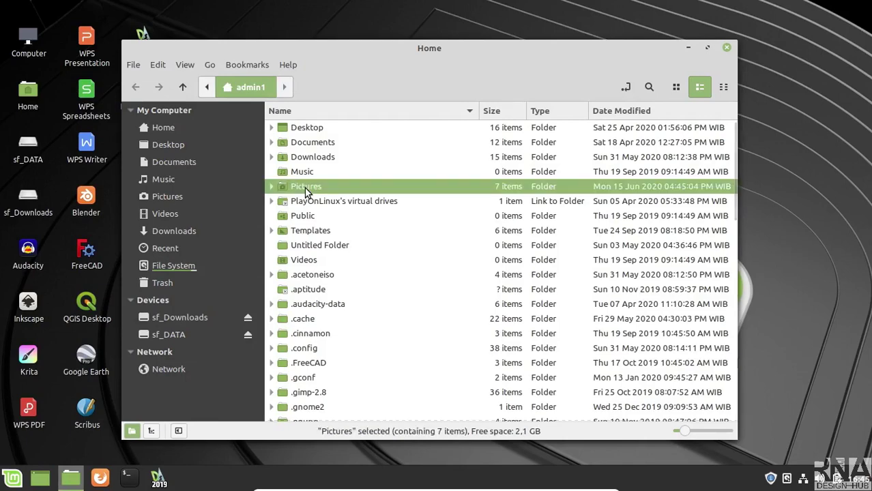
double_click(305, 191)
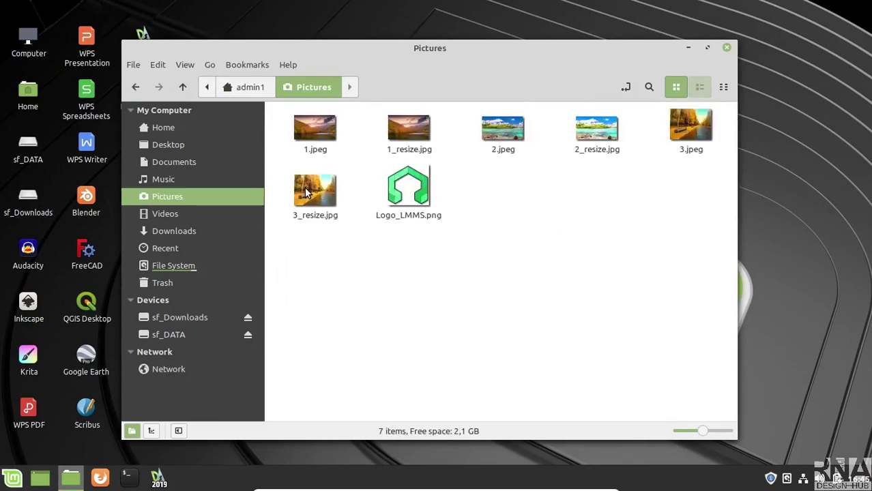
click(421, 137)
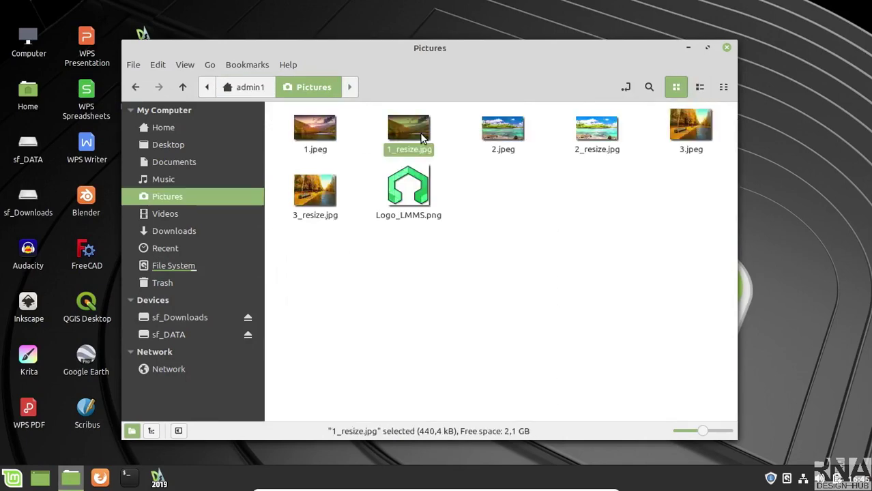
click(599, 129)
click(621, 235)
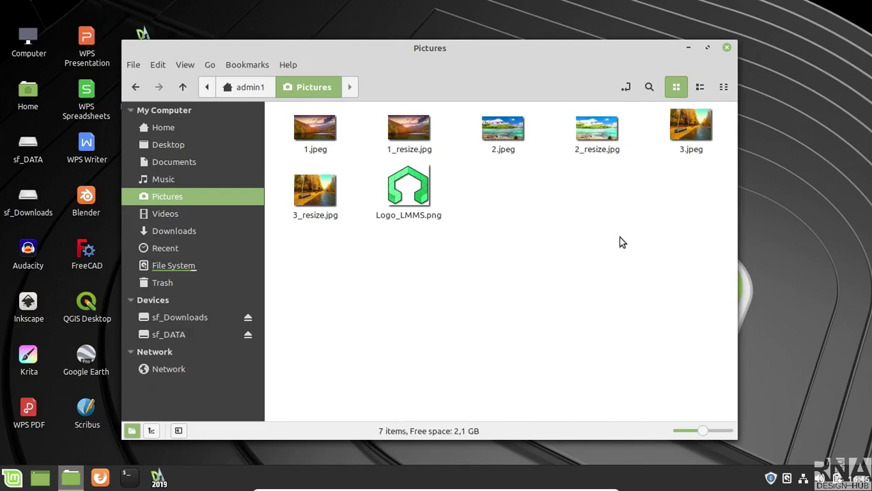
click(596, 136)
click(315, 191)
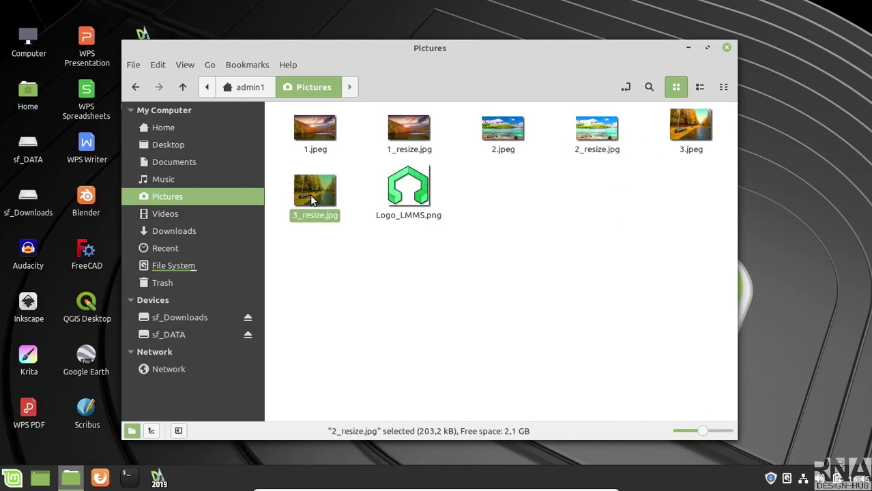
click(417, 300)
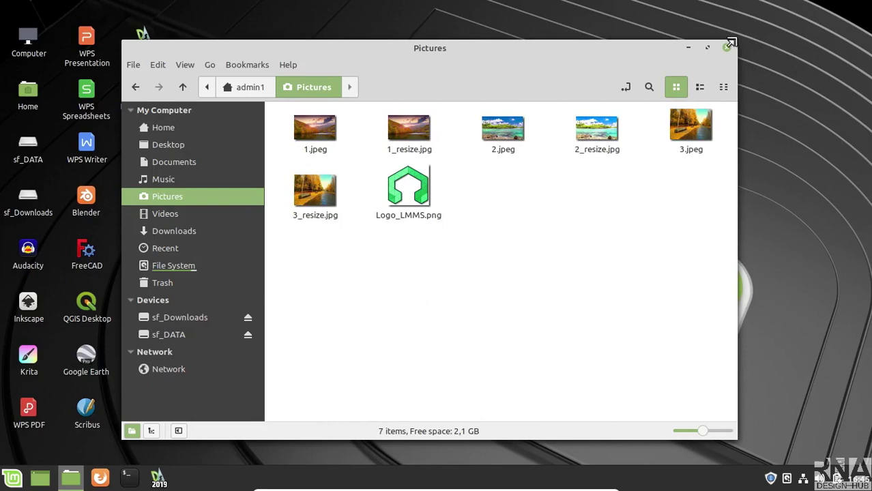
click(727, 49)
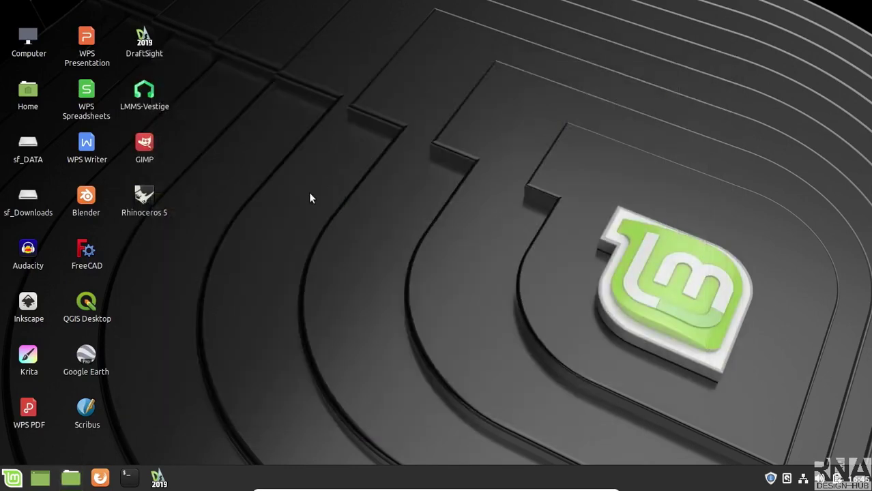
Launch RawTherapee from the Mint menu search and dismiss its About window.
click(2, 482)
text(raw)
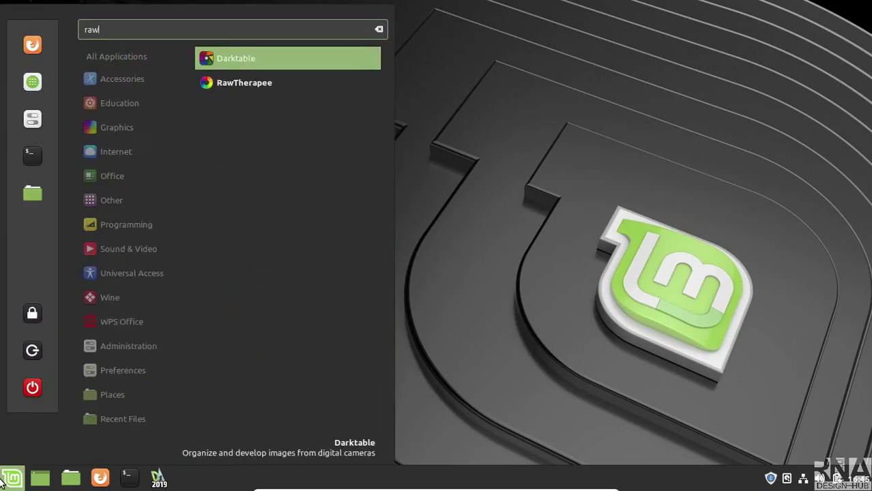
key(Down)
key(Return)
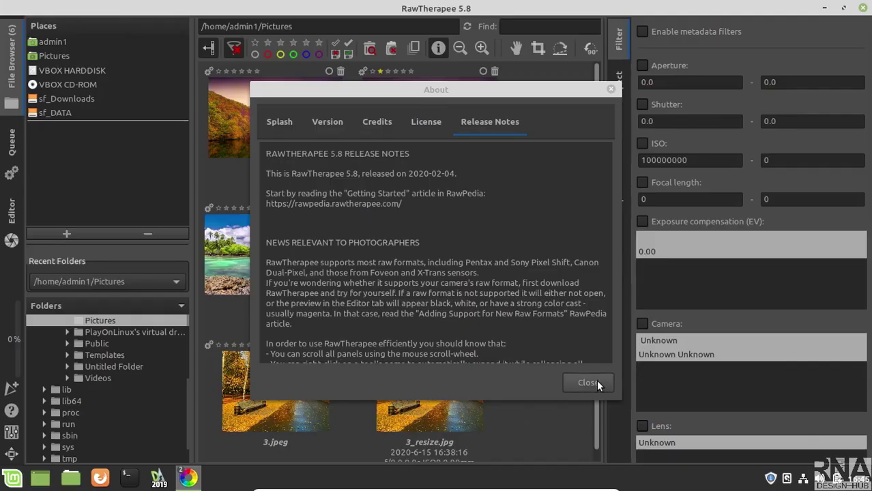
click(596, 380)
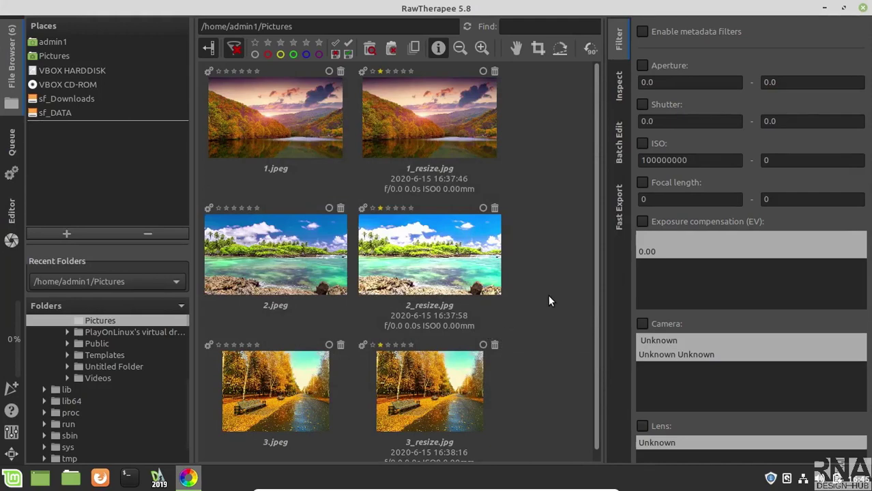
Select 1.jpeg and display the Batch Edit and Fast Export options.
click(292, 125)
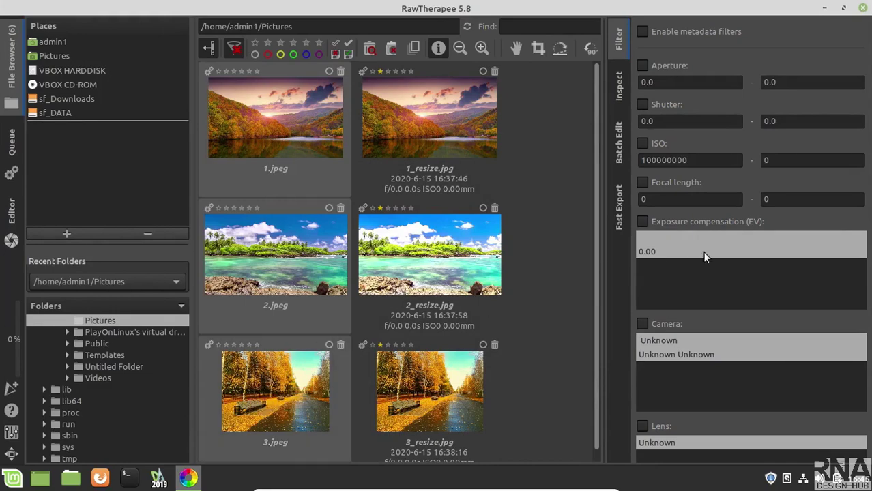
click(619, 152)
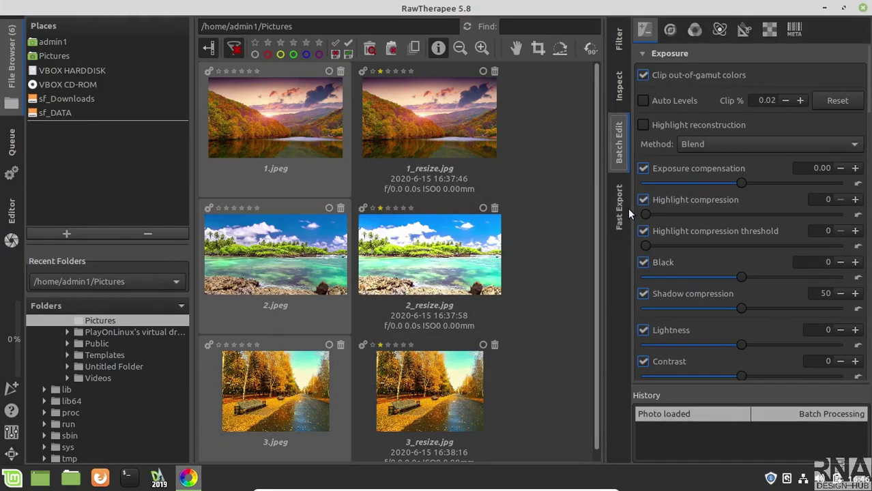
click(620, 204)
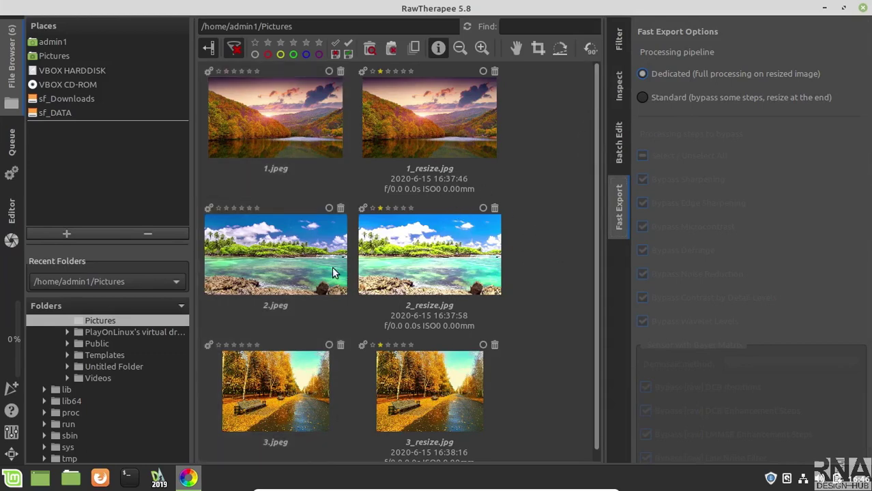
Open 2.jpeg in the editor and set exposure compensation to -1.48.
click(277, 261)
double_click(278, 266)
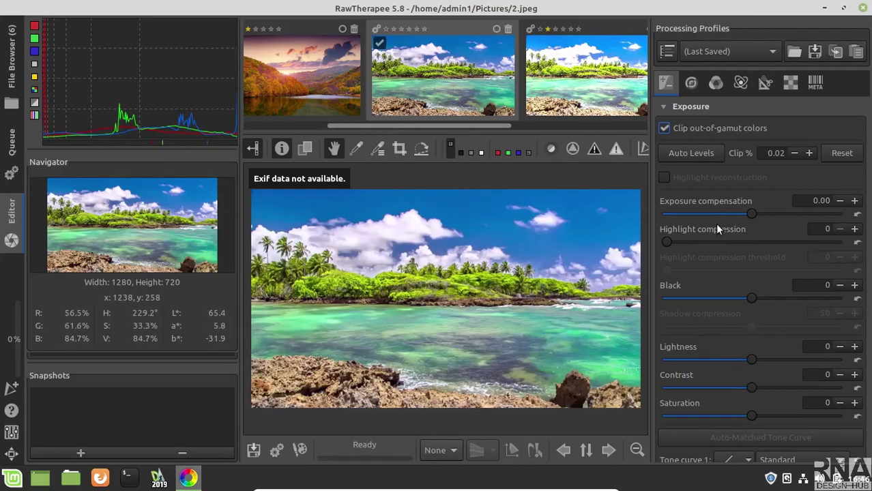
drag(753, 212, 787, 213)
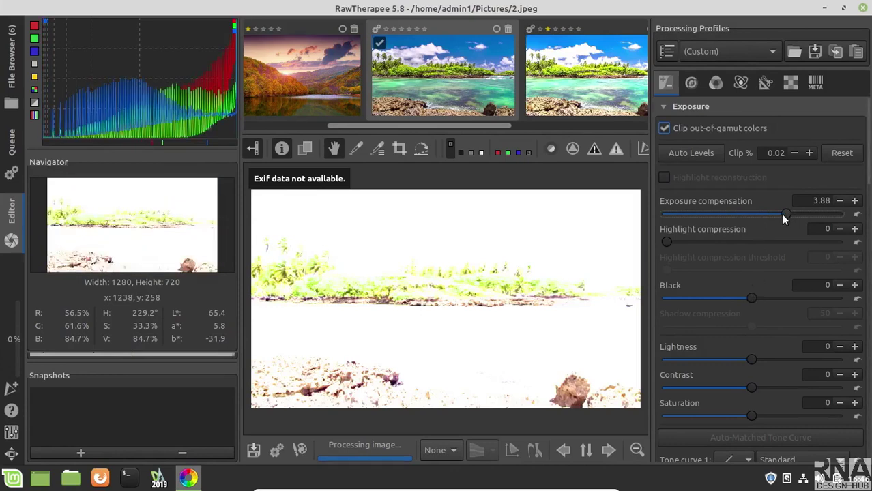
drag(737, 220, 715, 220)
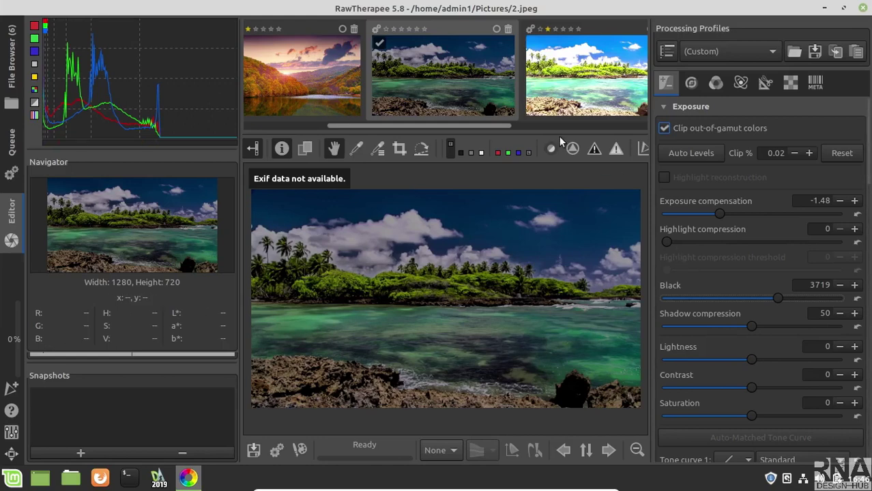
mouse_move(443, 75)
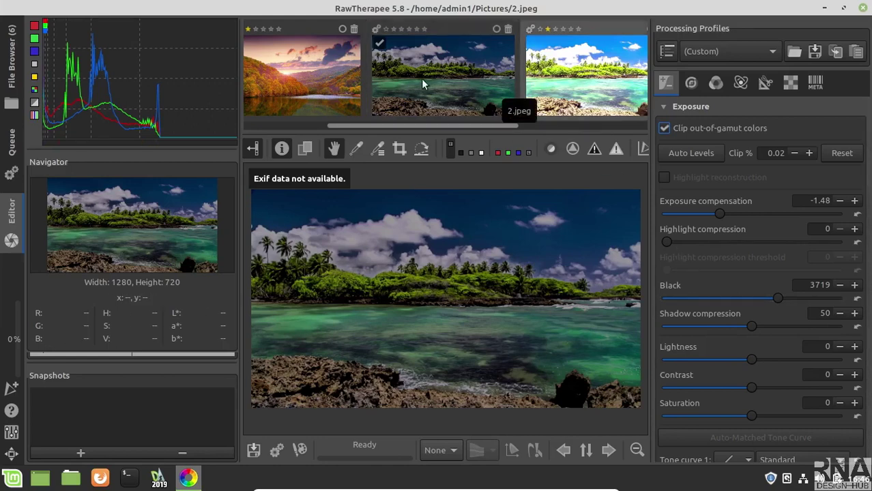
Give 1_resize.jpg lightness 24, contrast -34 and saturation 42.
click(327, 86)
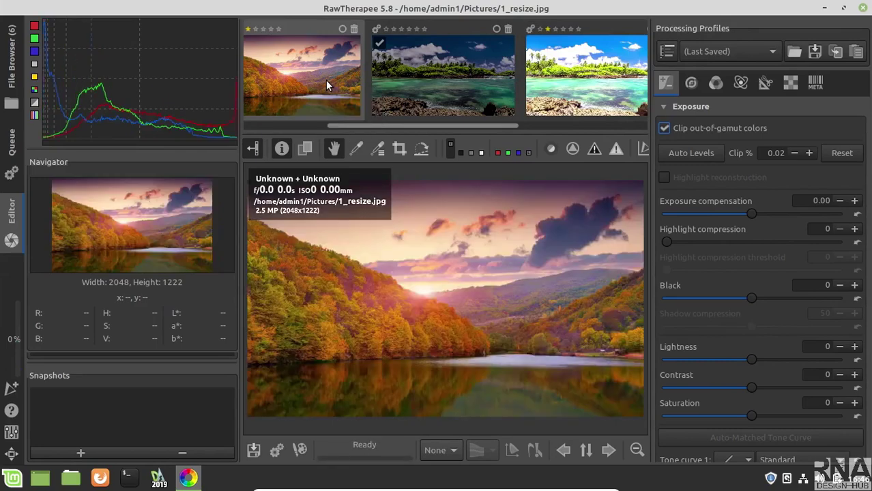
click(776, 359)
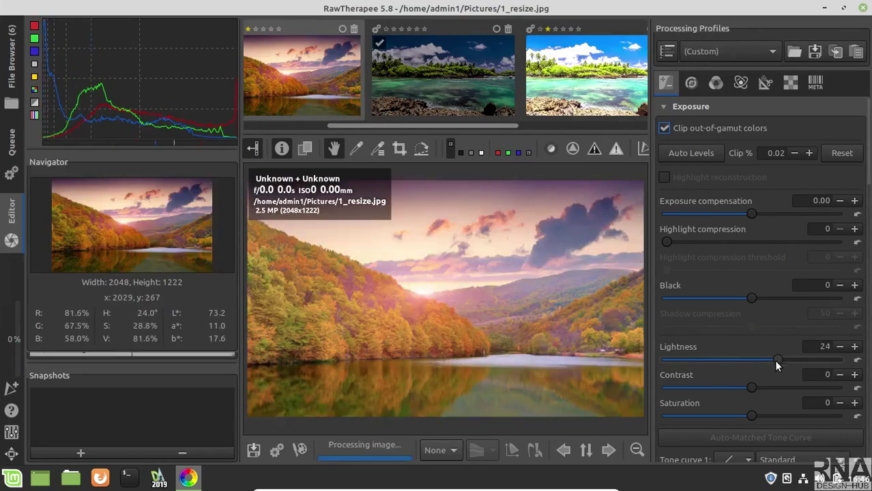
click(715, 387)
click(792, 416)
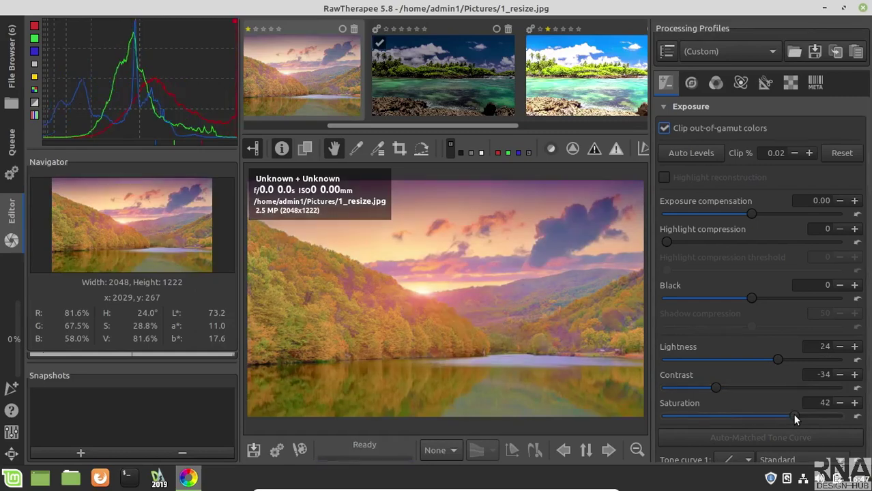